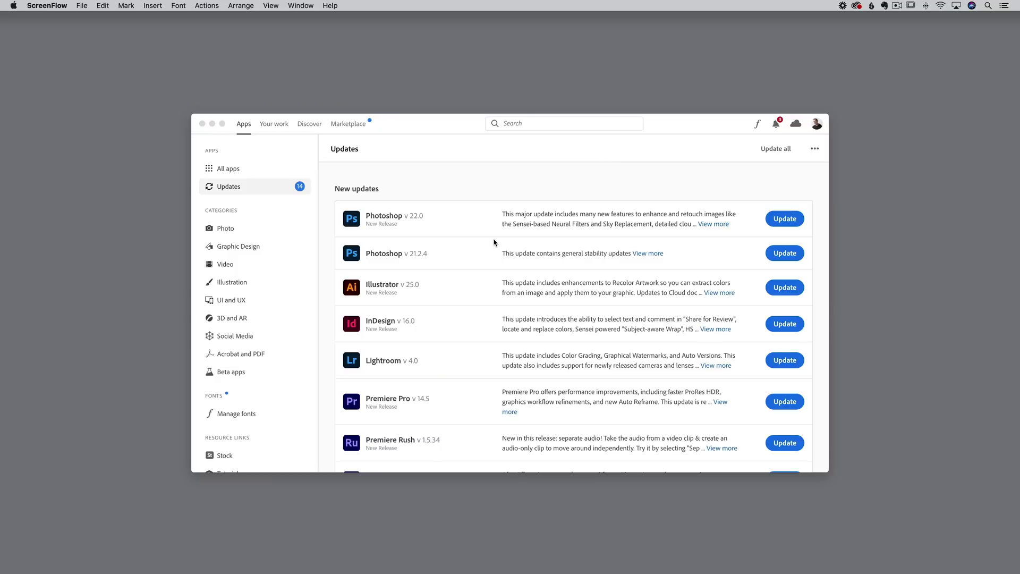
Scroll down the Creative Cloud Updates list to see the new app updates.
scroll(494, 241, "down", 5)
Scroll further through the updates, past the Lightroom Classic entry.
scroll(494, 242, "down", 4)
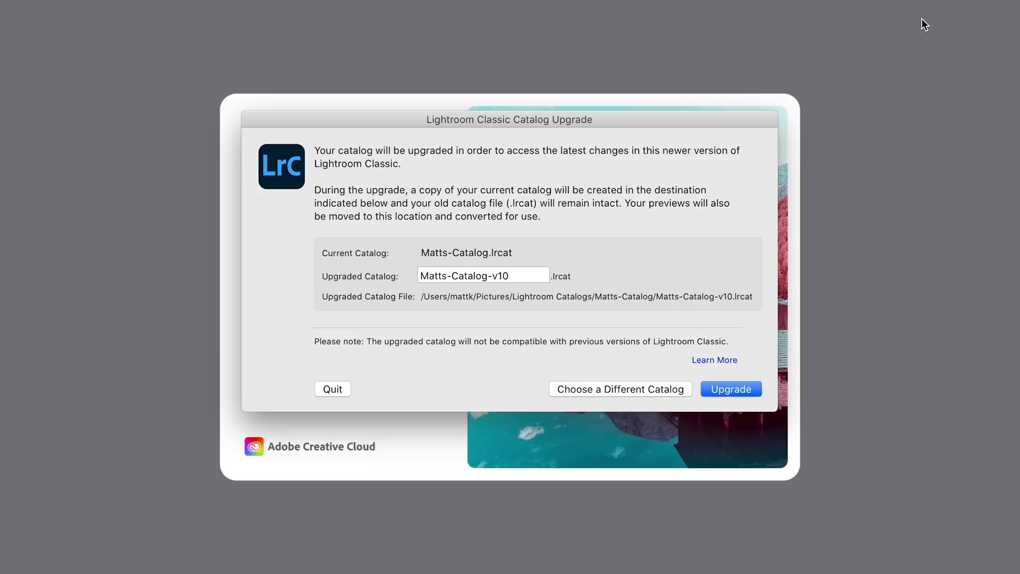
Accept the proposed upgraded catalog name Matts-Catalog-v10.lrcat and upgrade the catalog.
left_click(536, 274)
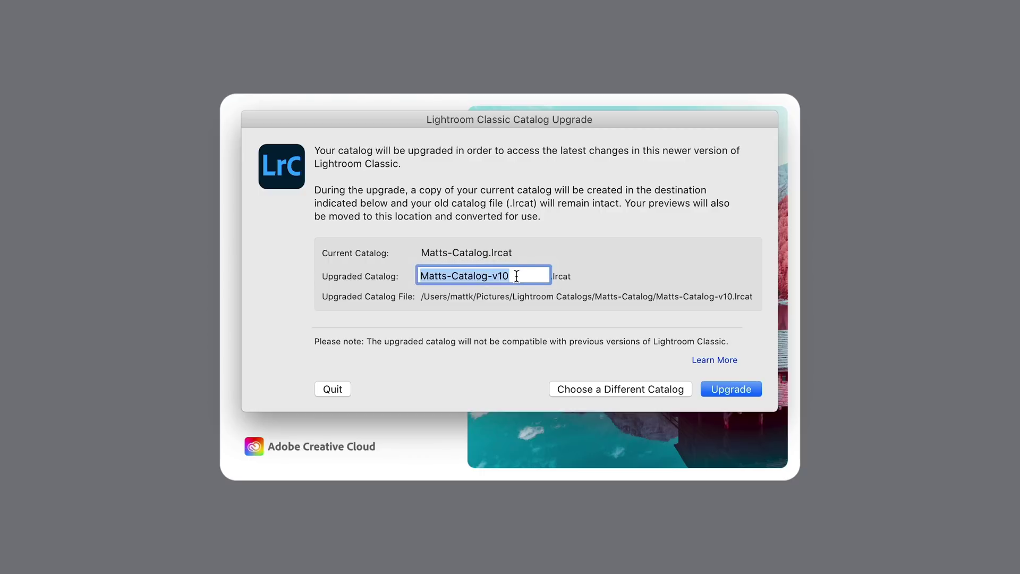
left_click(516, 276)
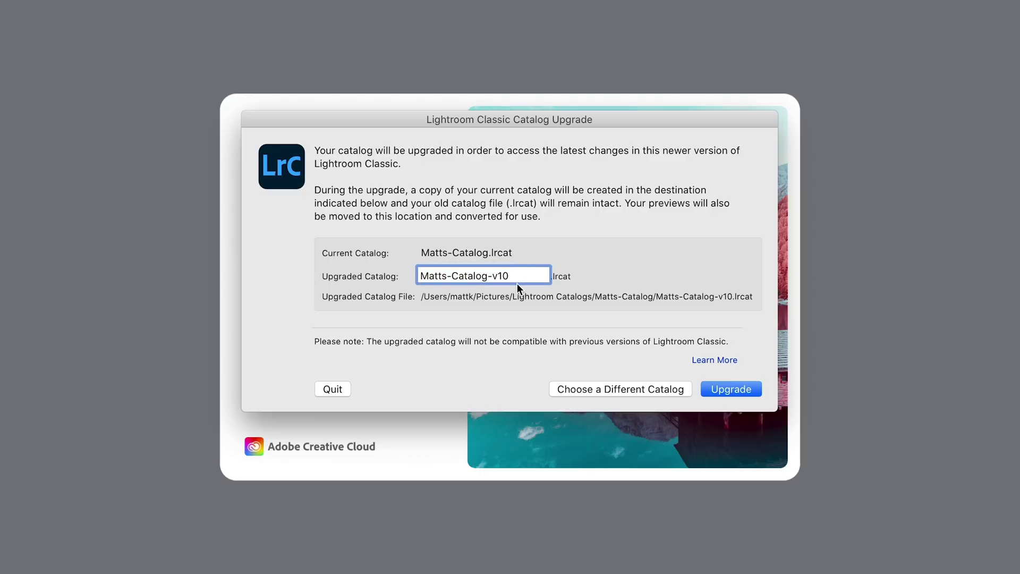
left_click(731, 389)
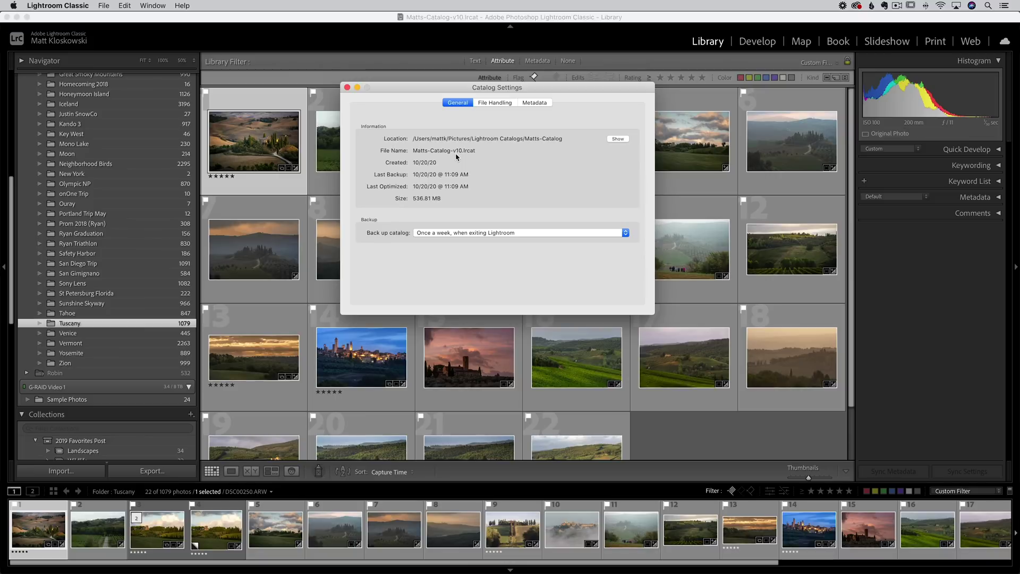
Close Catalog Settings, select the seventh Tuscany photo, and scroll the left panel.
left_click(347, 88)
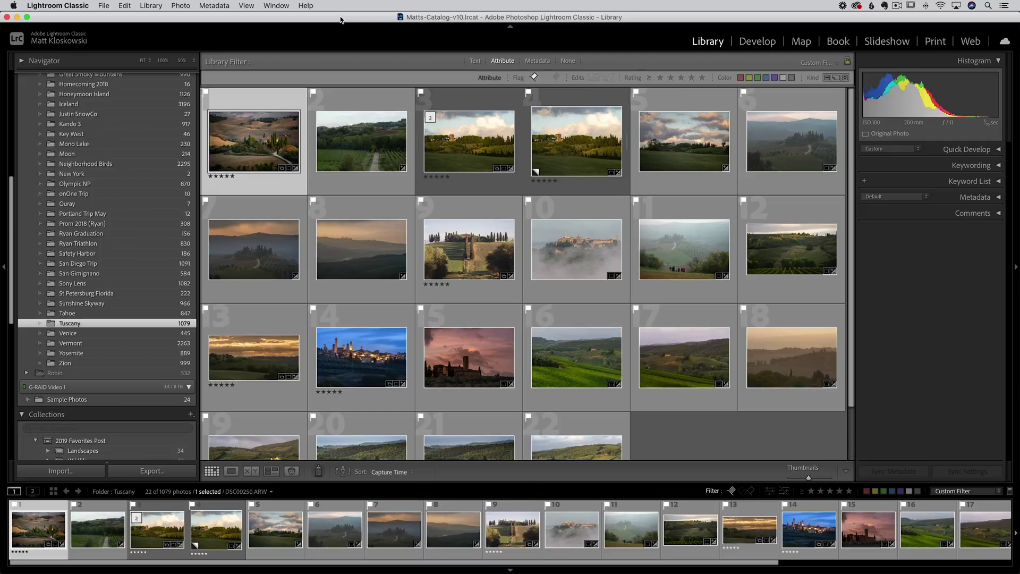
key("Down")
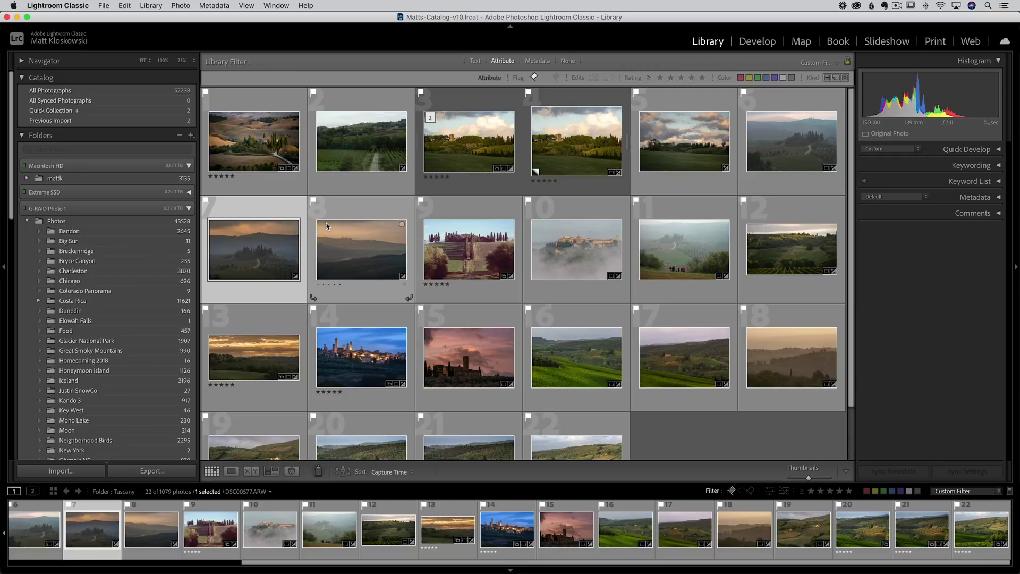
mouse_move(327, 227)
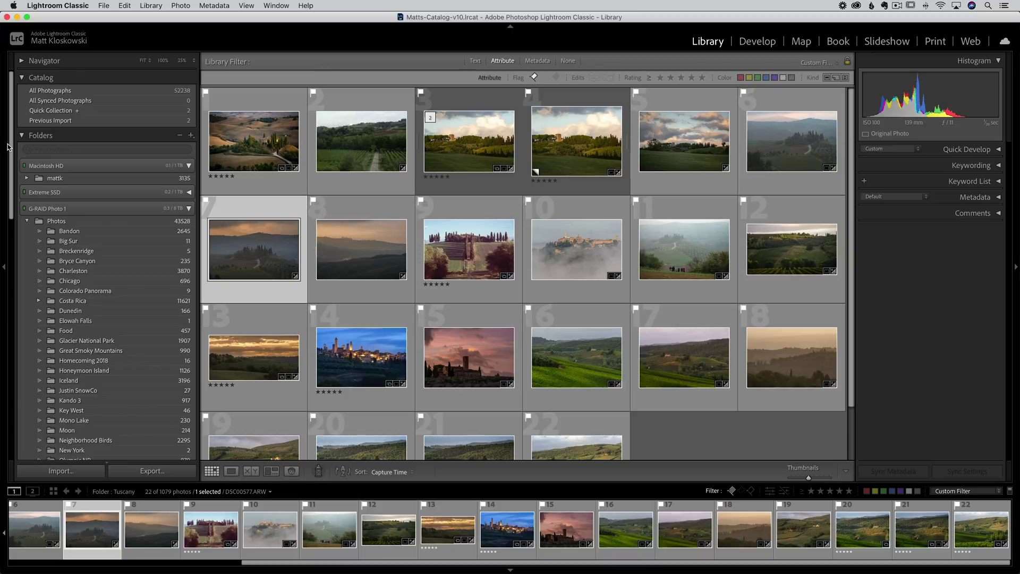
left_click_drag(11, 145, 29, 209)
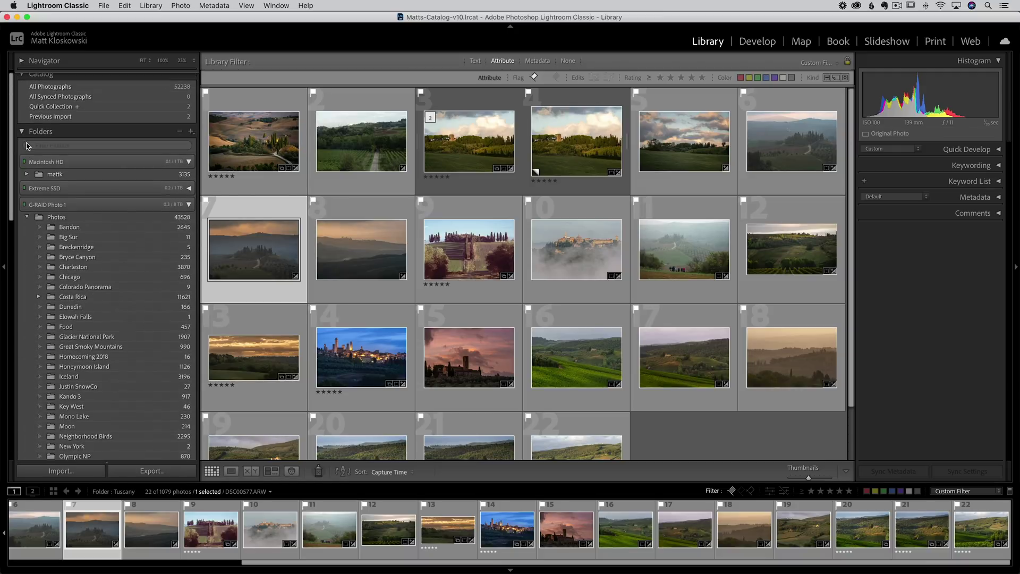
scroll(13, 141, "up", 1)
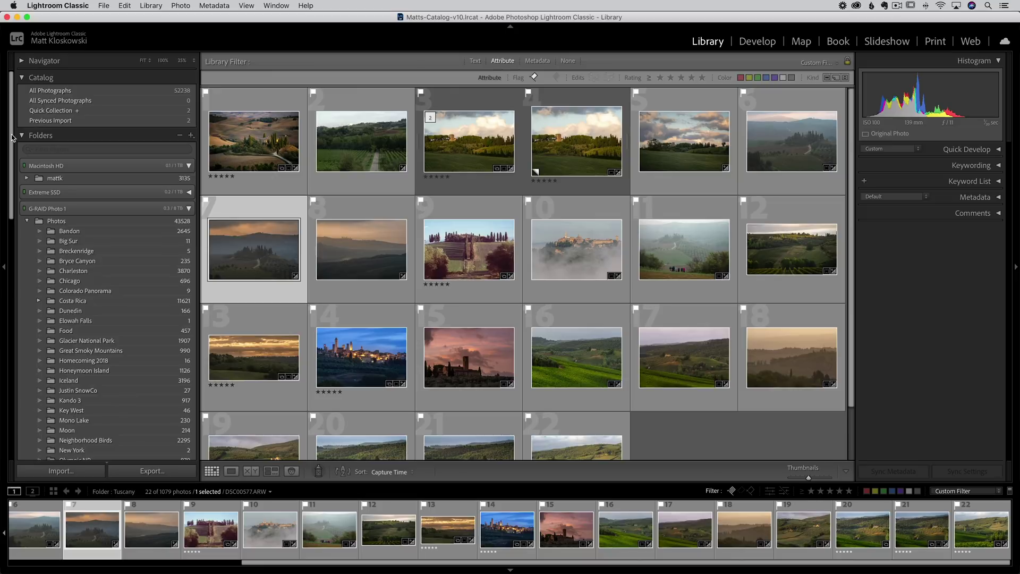
mouse_move(12, 138)
left_mouse_down()
mouse_move(9, 372)
mouse_move(11, 140)
left_mouse_up()
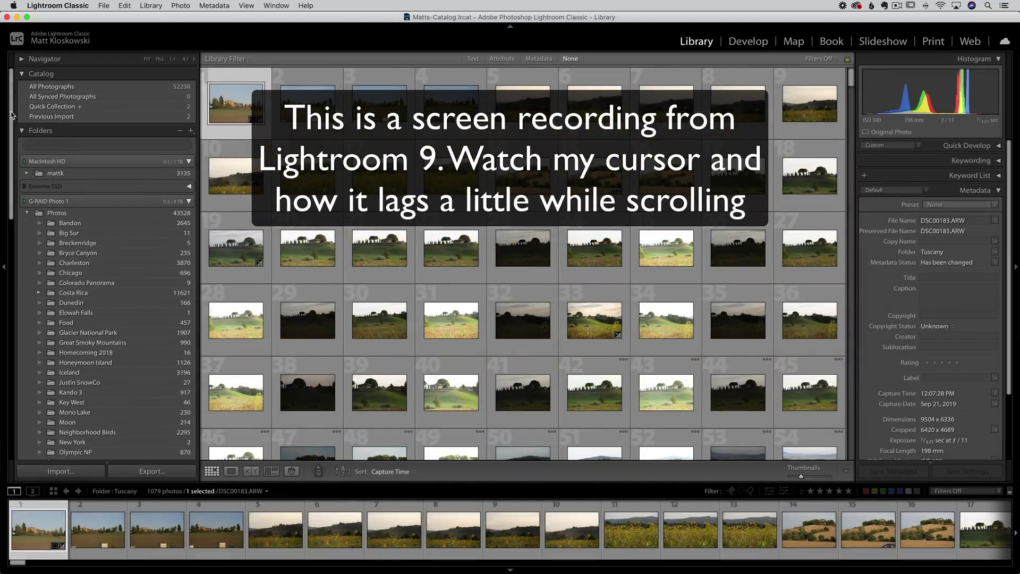
scroll(8, 252, "down", 10)
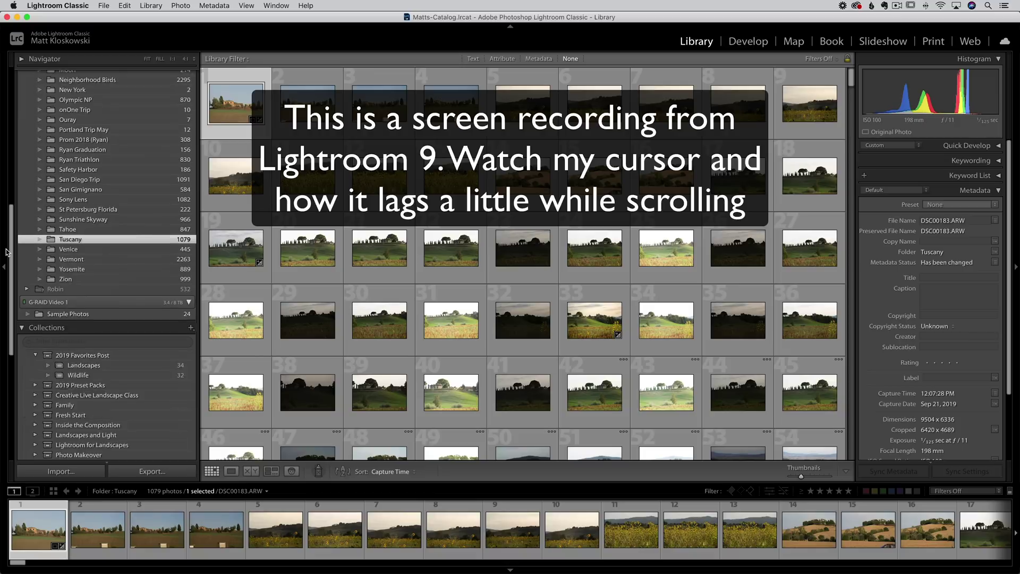
scroll(8, 252, "up", 10)
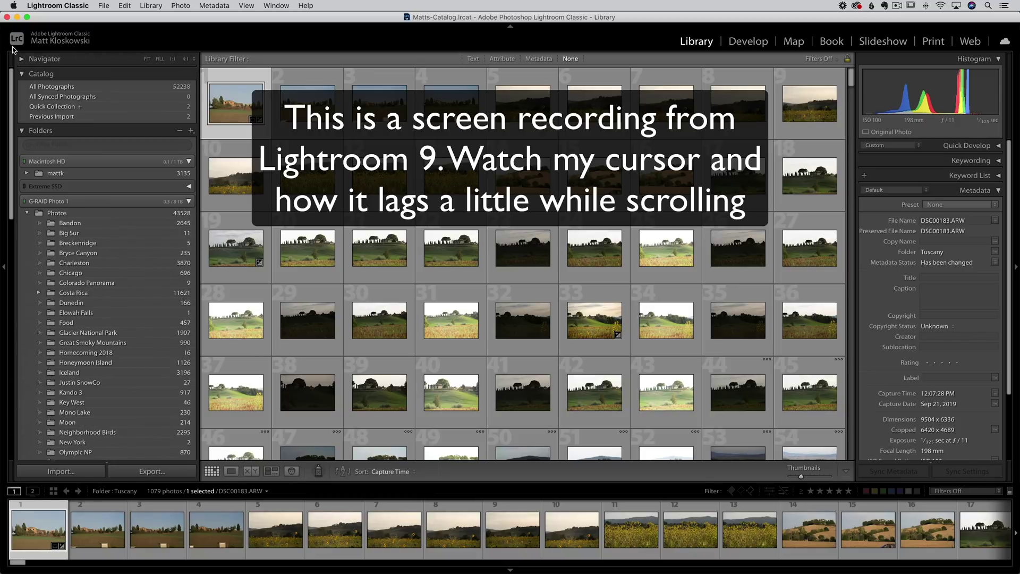
scroll(15, 236, "down", 10)
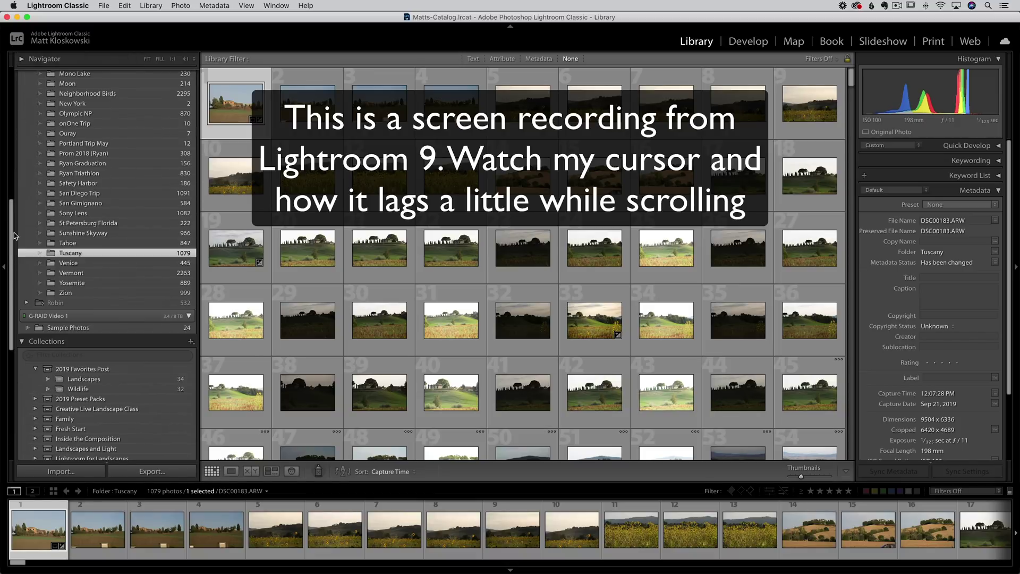
scroll(15, 235, "up", 10)
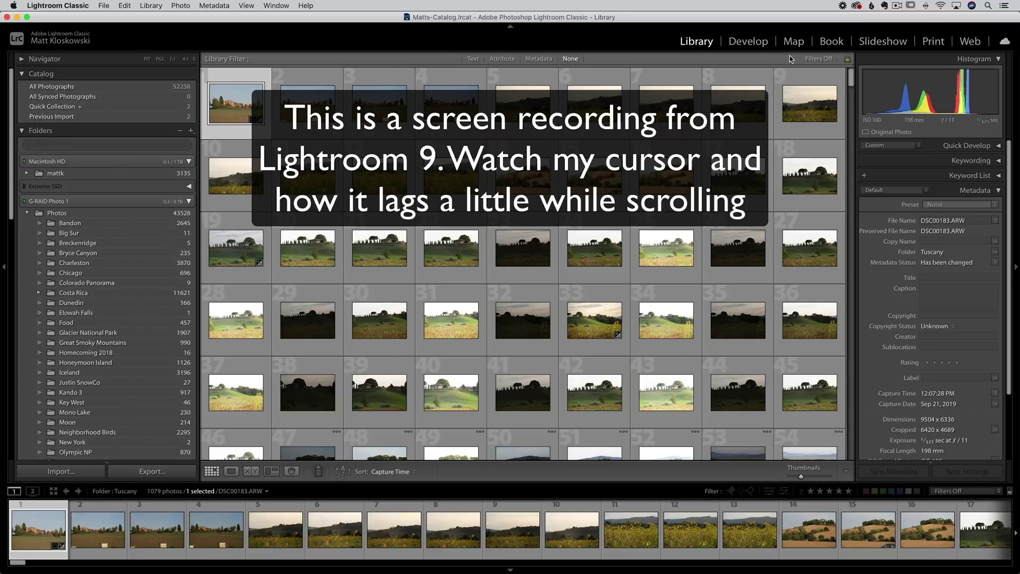
left_click(748, 41)
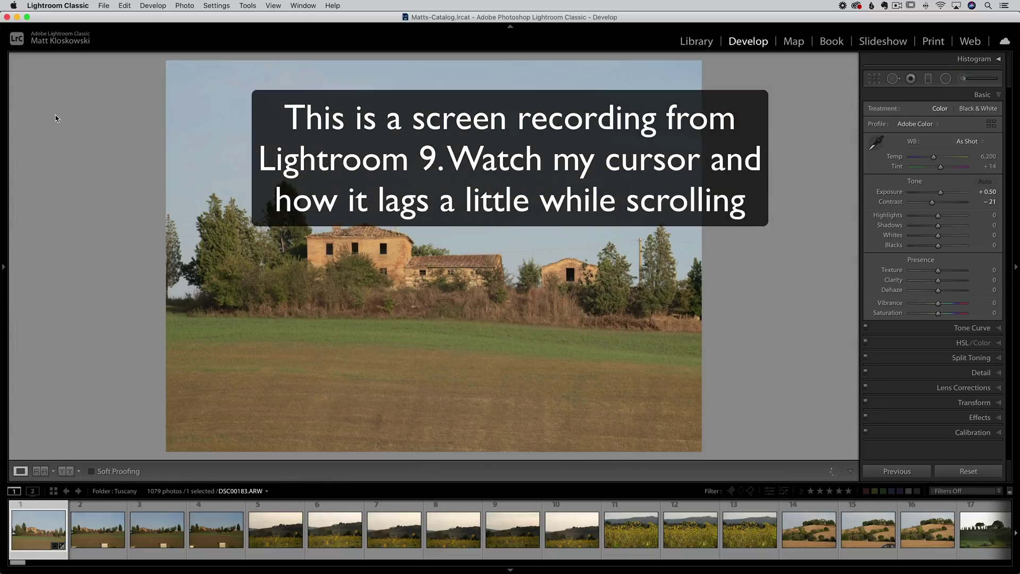
key("g")
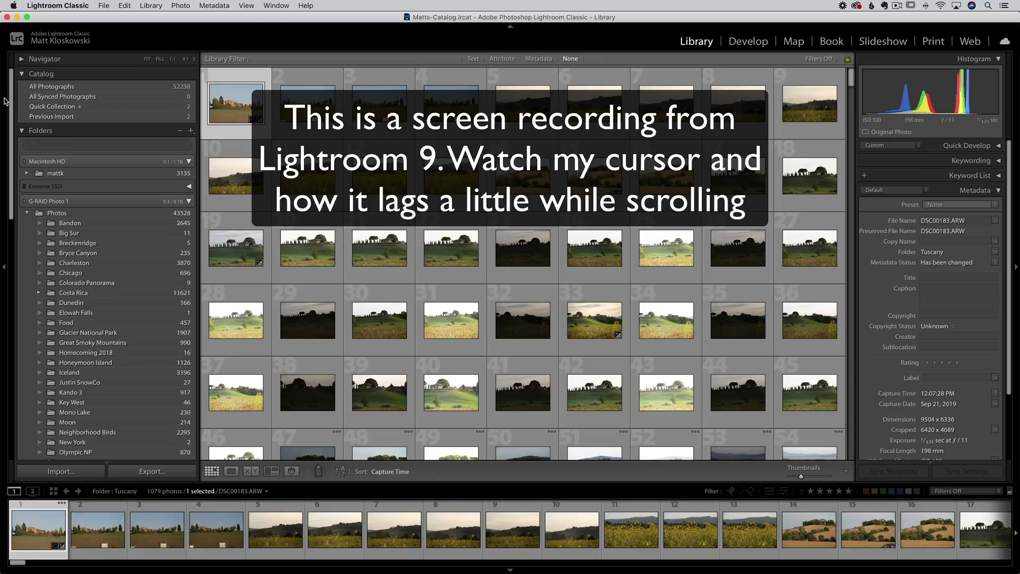
scroll(12, 98, "down", 20)
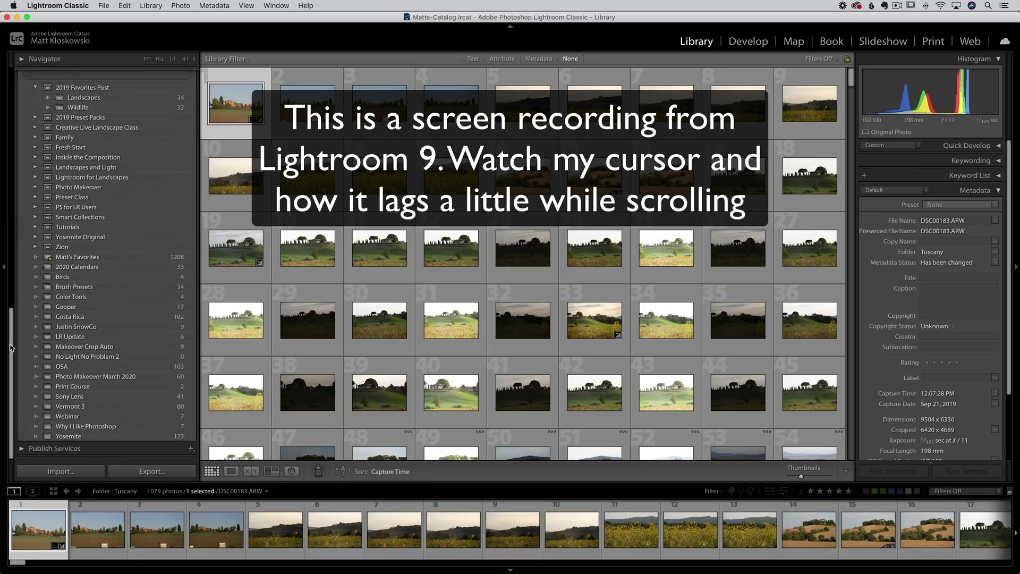
scroll(13, 194, "down", 5)
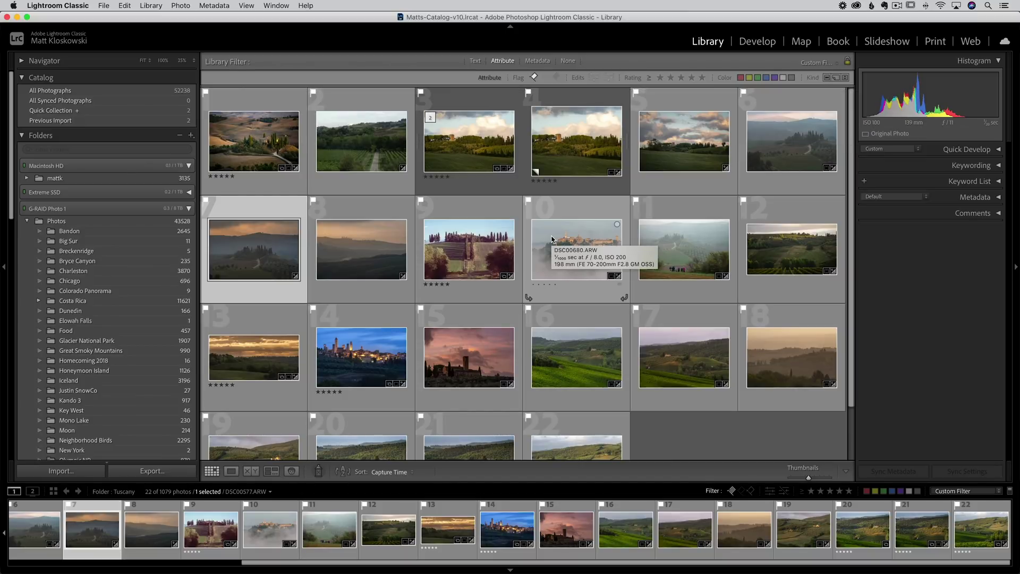
left_click(760, 41)
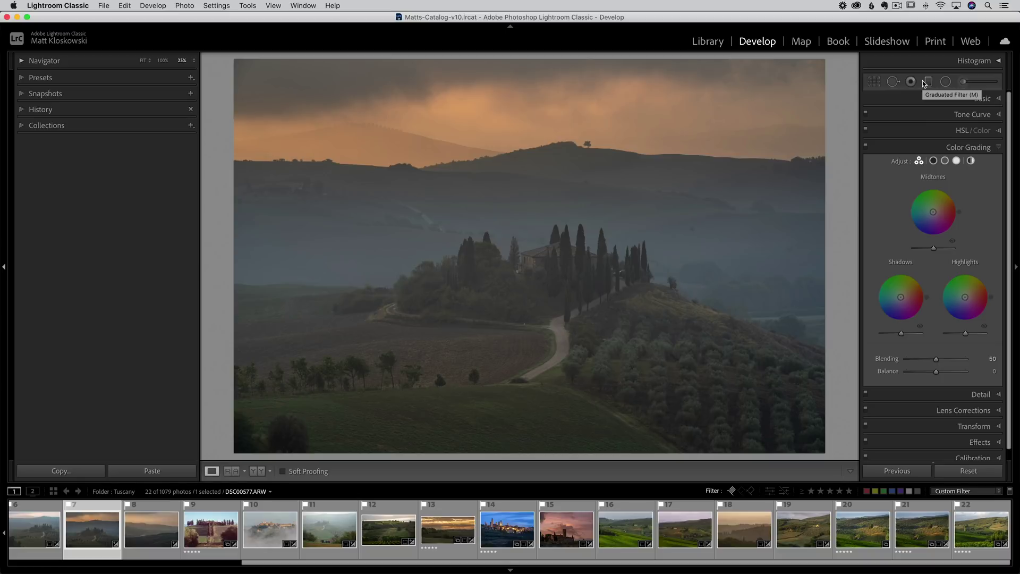
left_click(962, 82)
mouse_move(619, 155)
left_mouse_down()
mouse_move(432, 171)
mouse_move(536, 202)
mouse_move(565, 334)
left_mouse_up()
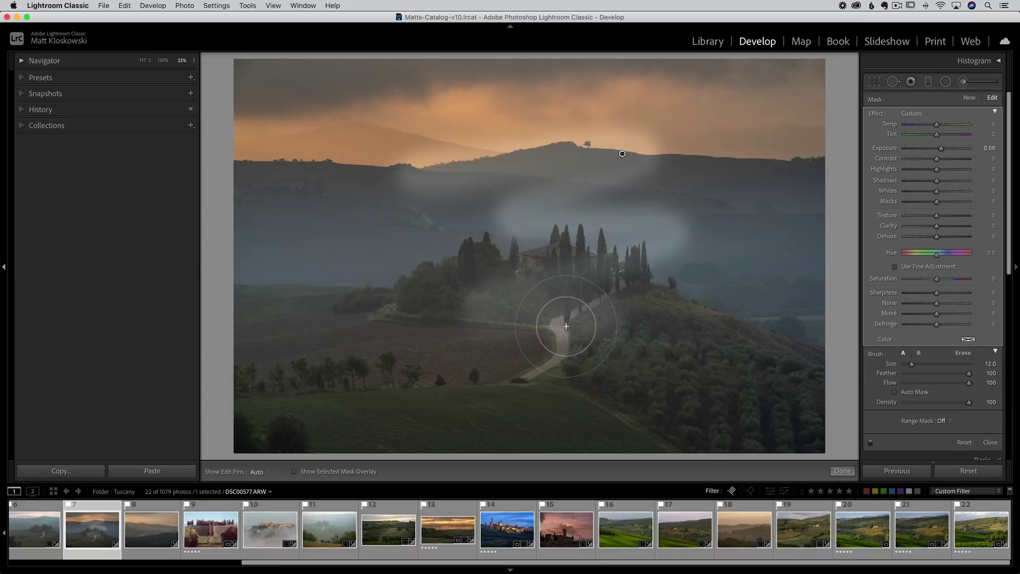
key("super+z")
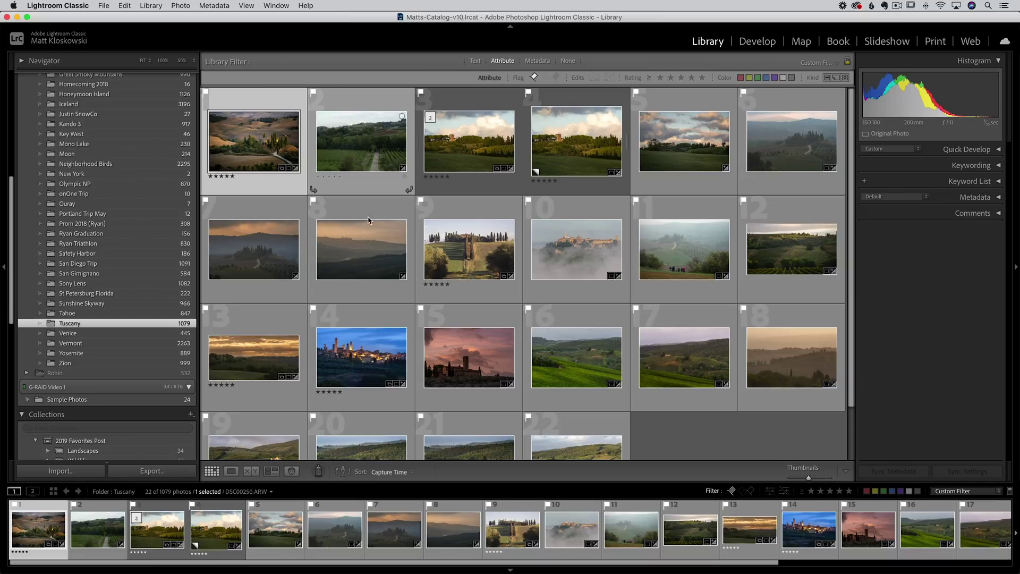
View the church-at-sunset photo large, comparing Navigator FIT and 100% zoom.
double_click(453, 361)
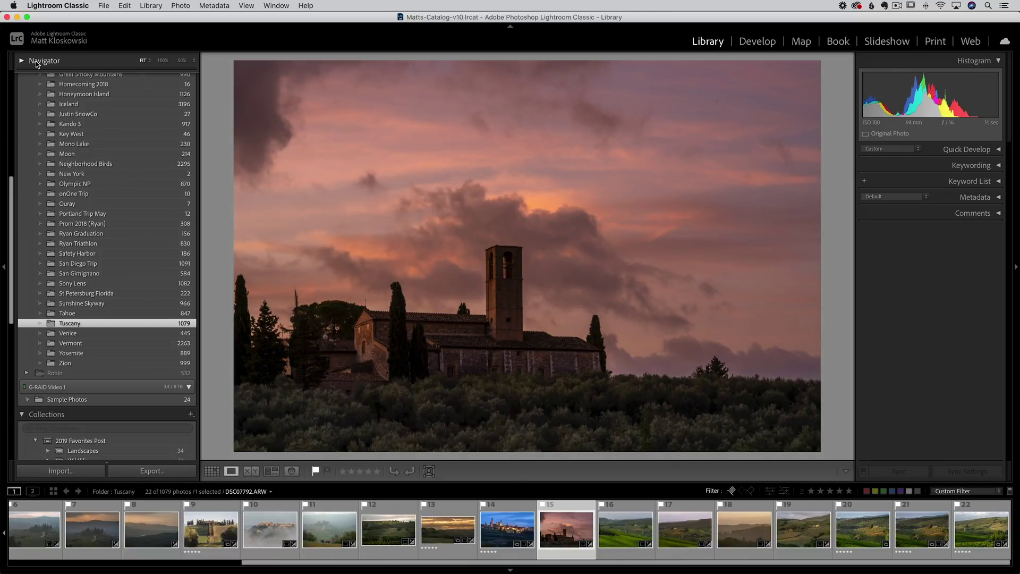
scroll(133, 117, "up", 10)
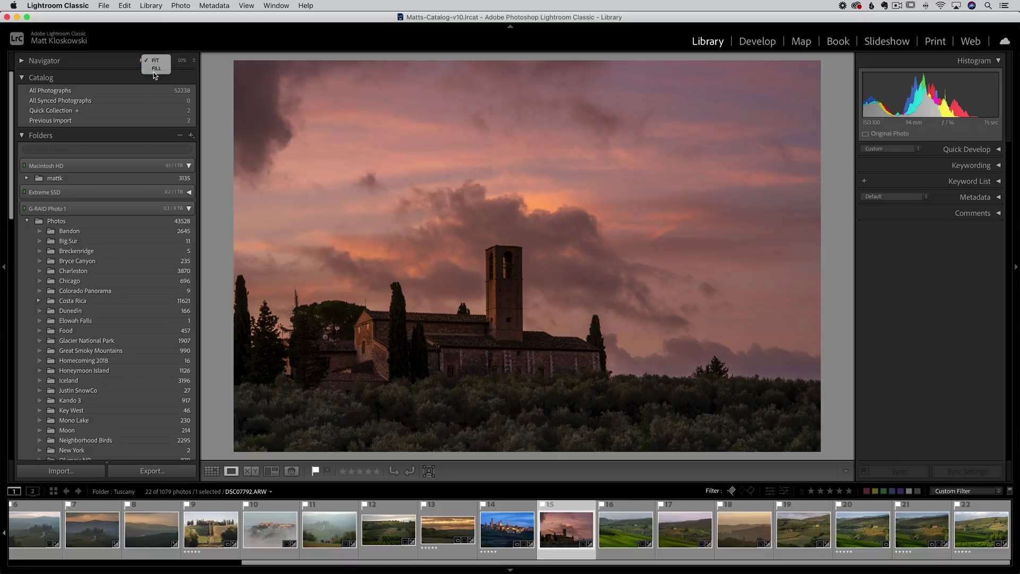
left_click(151, 61)
left_click(164, 61)
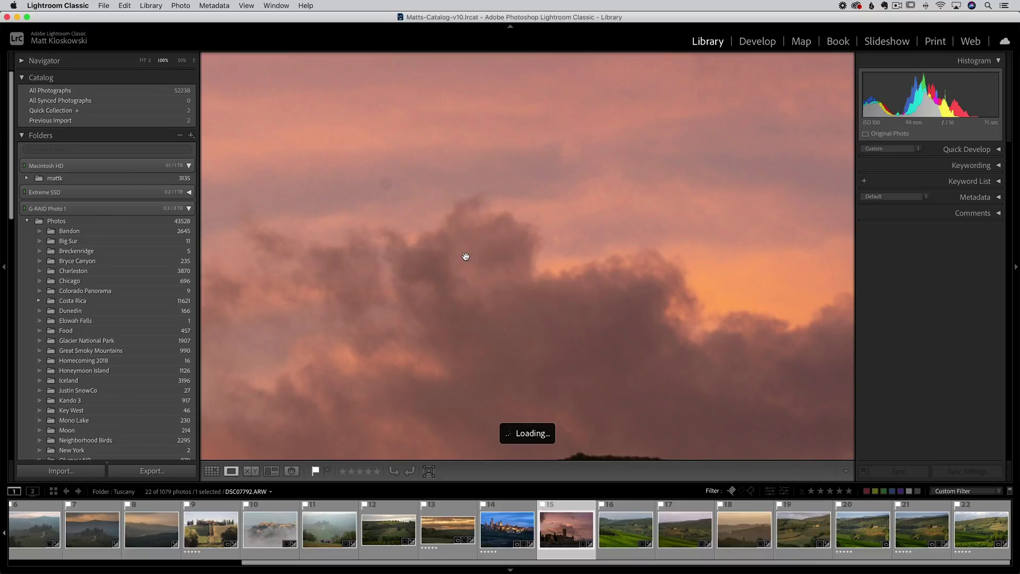
left_click(142, 60)
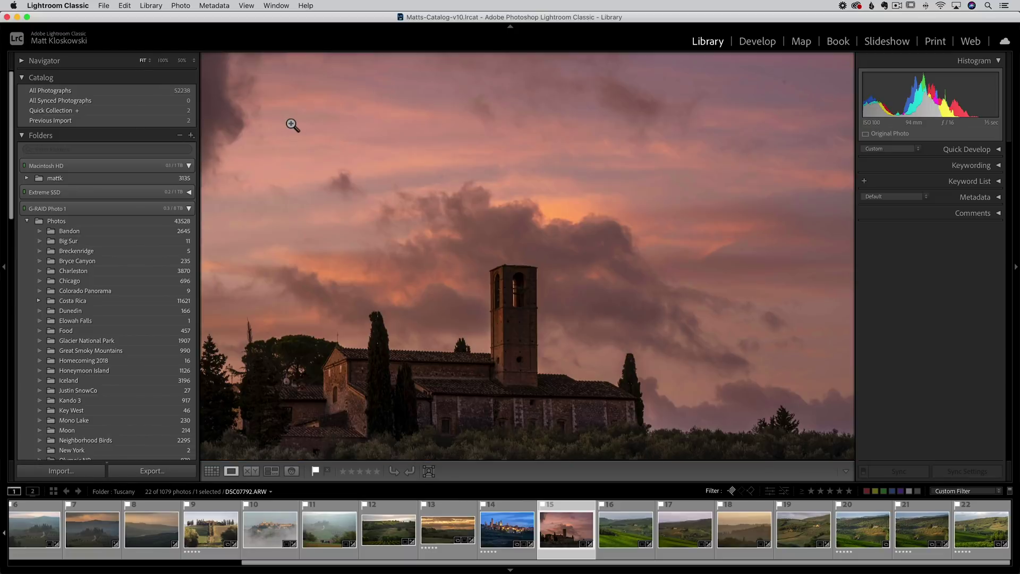
Check the Navigator zoom-level list without choosing, then switch to the Develop module.
left_click(183, 61)
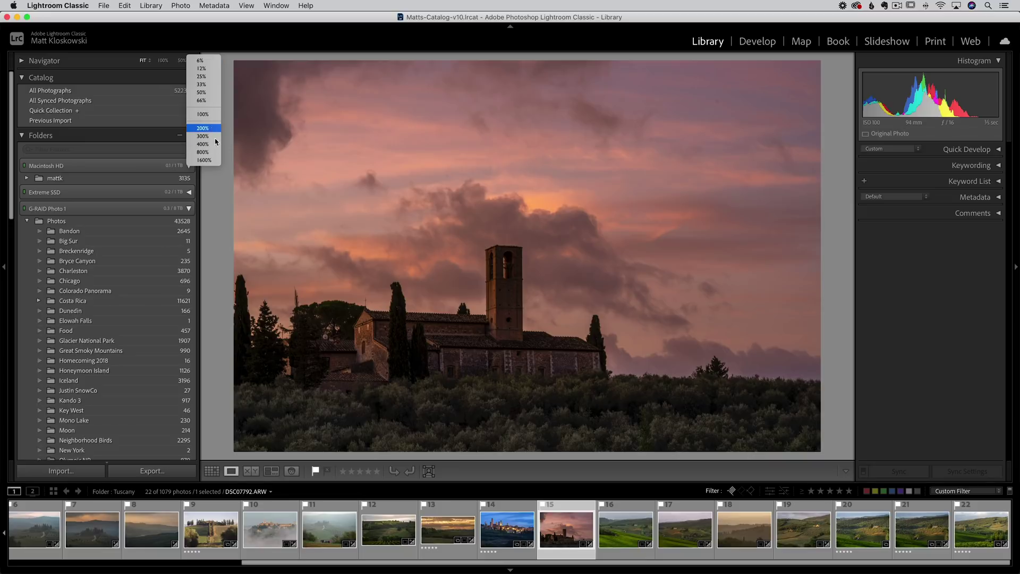
key("Escape")
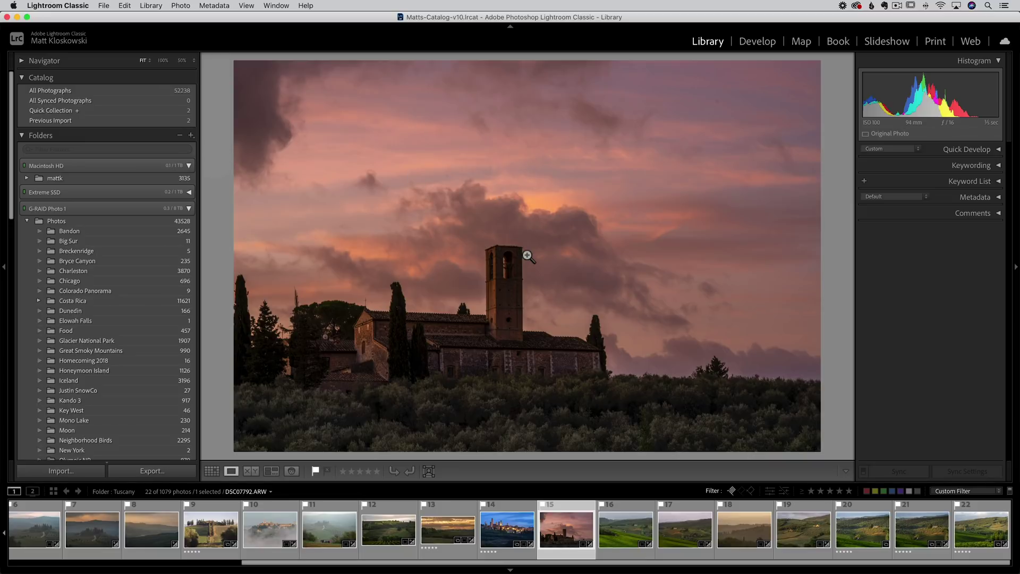
left_click(763, 45)
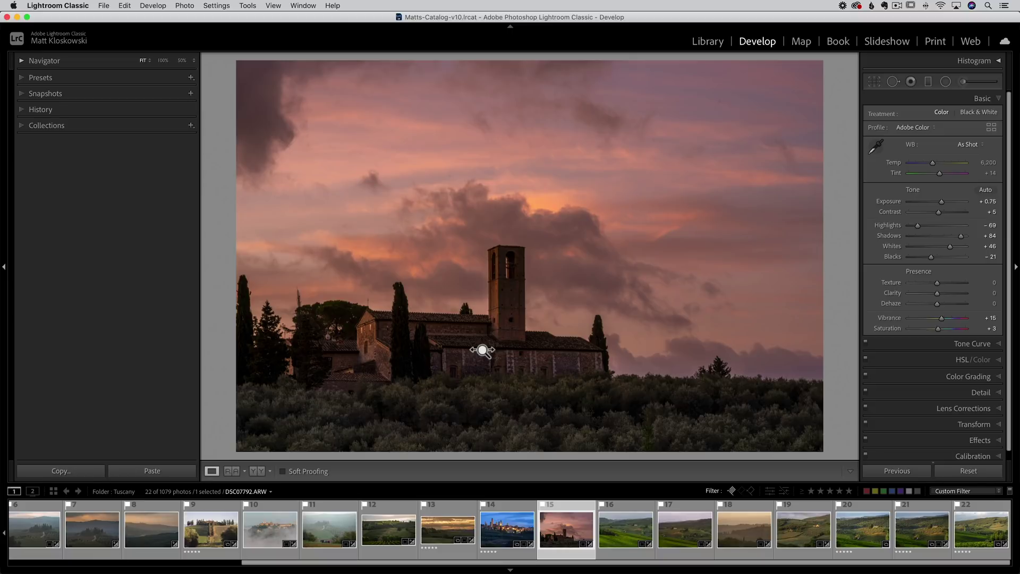
Zoom in on the church and bell tower using scrubby zoom, 25%, and a zoom marquee.
left_click_drag(482, 349, 444, 338)
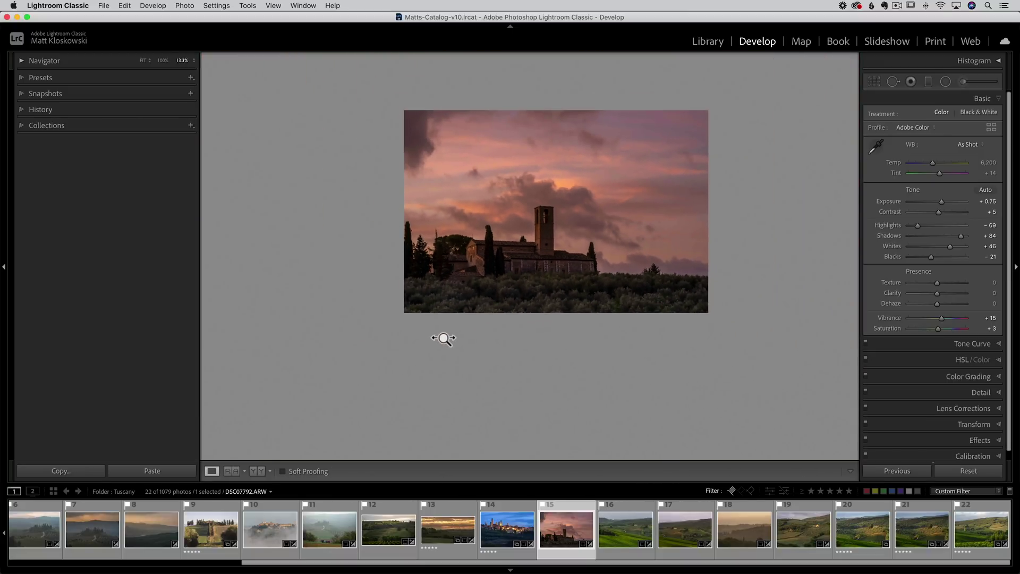
left_click(439, 334)
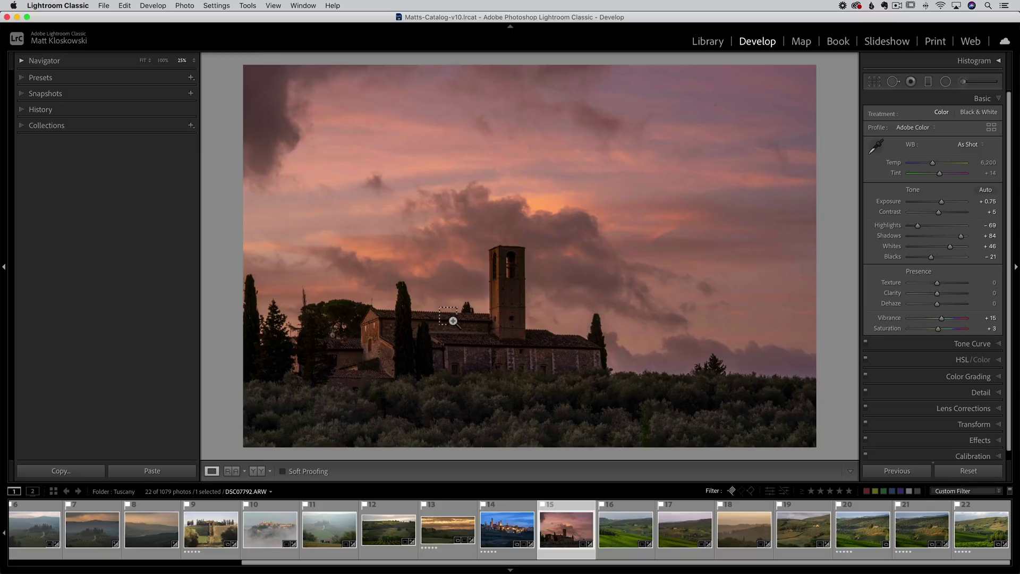
left_click_drag(376, 212, 677, 430)
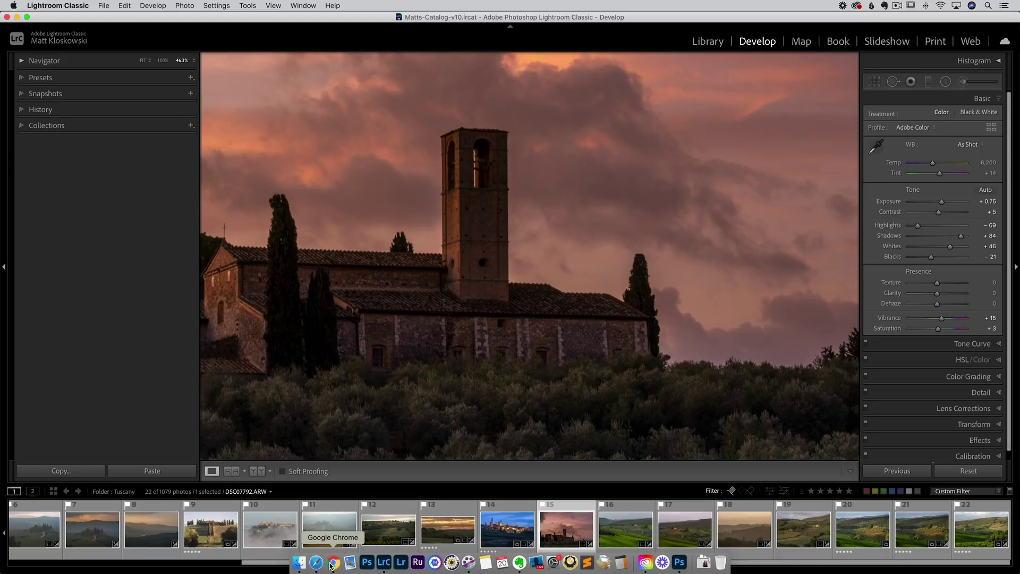
left_click(333, 563)
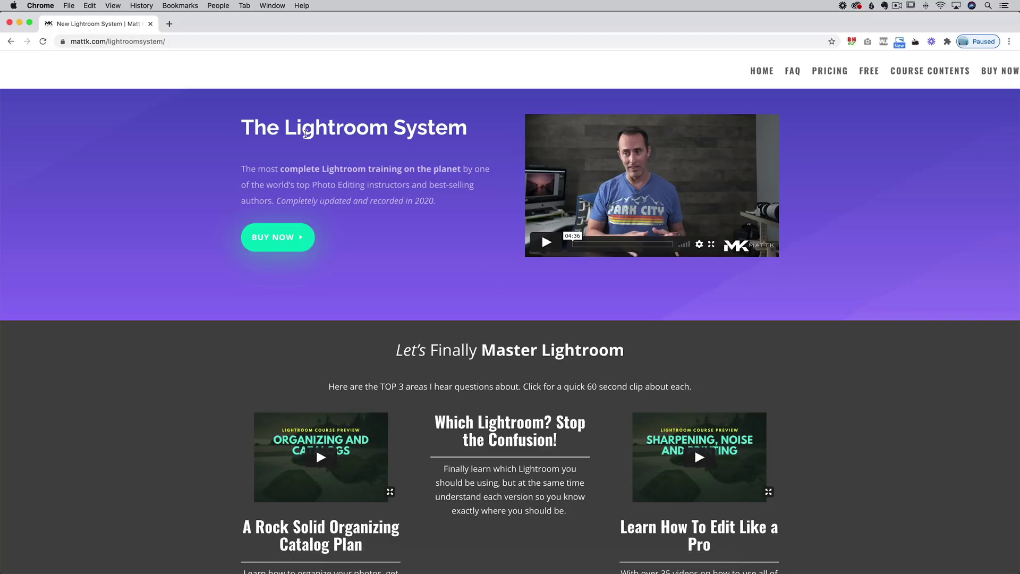
Scroll the Lightroom System course page to the pricing table and back, then return to Lightroom.
scroll(306, 133, "down", 5)
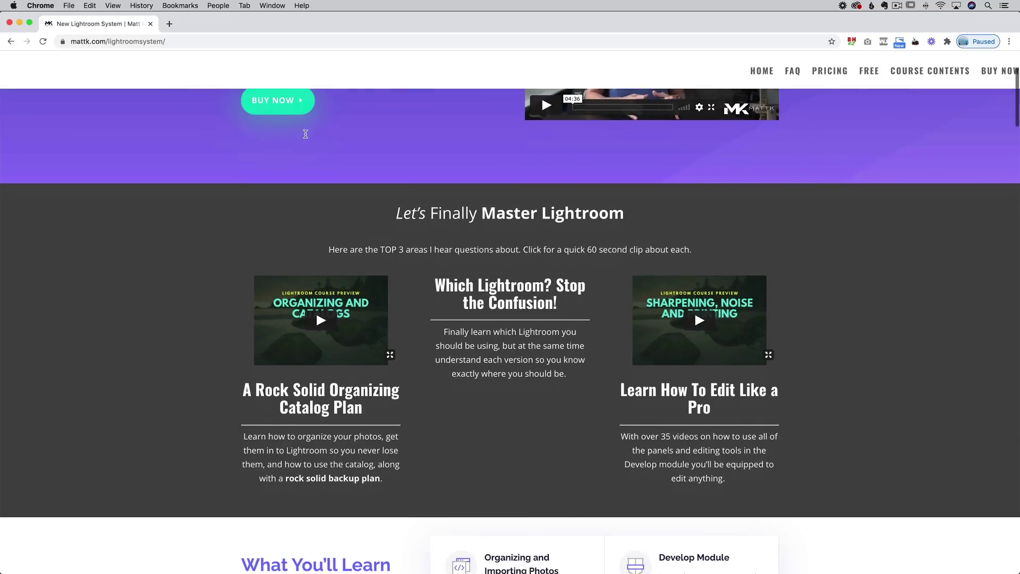
scroll(305, 137, "down", 3)
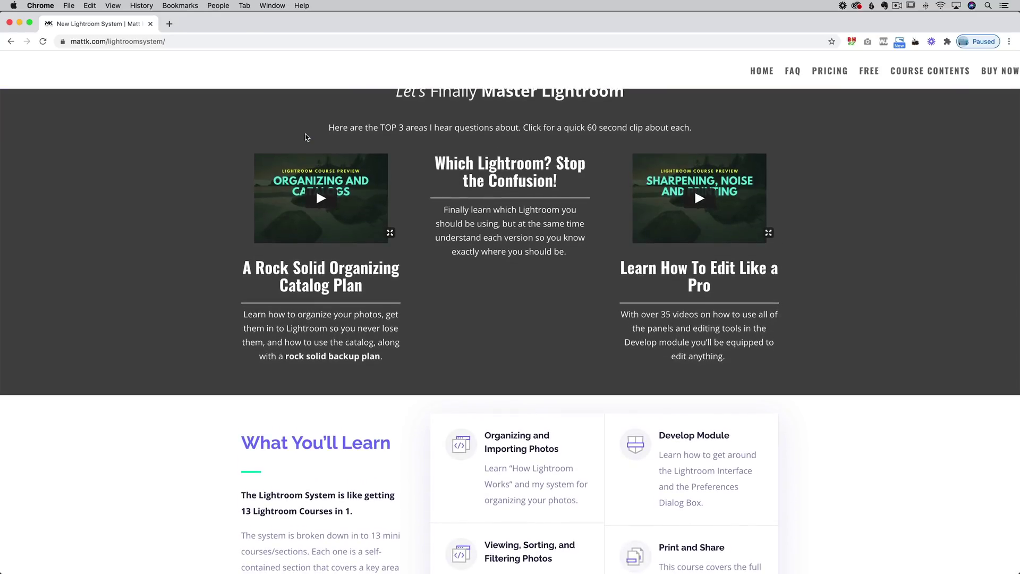
scroll(306, 137, "down", 2)
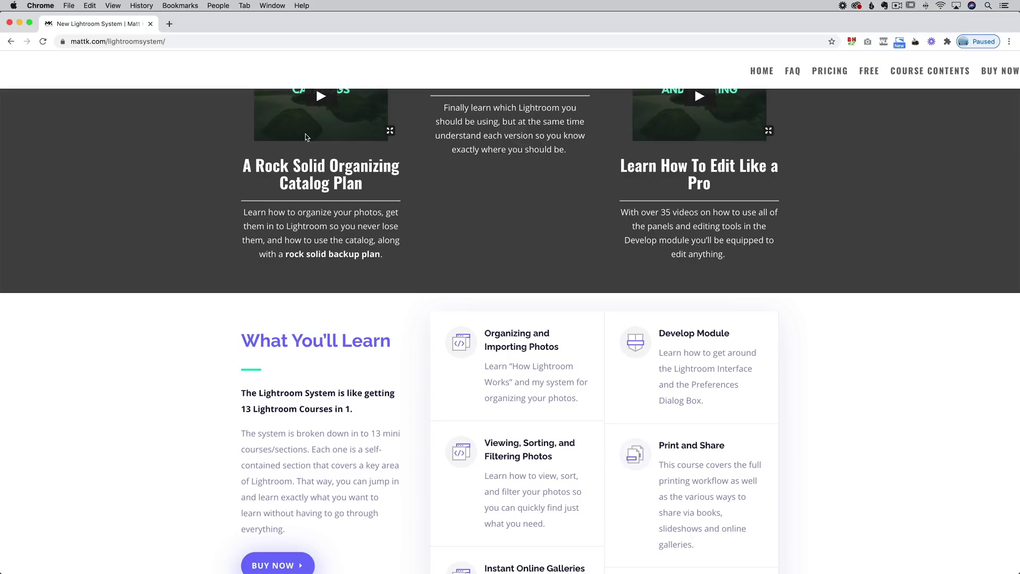
scroll(305, 137, "down", 15)
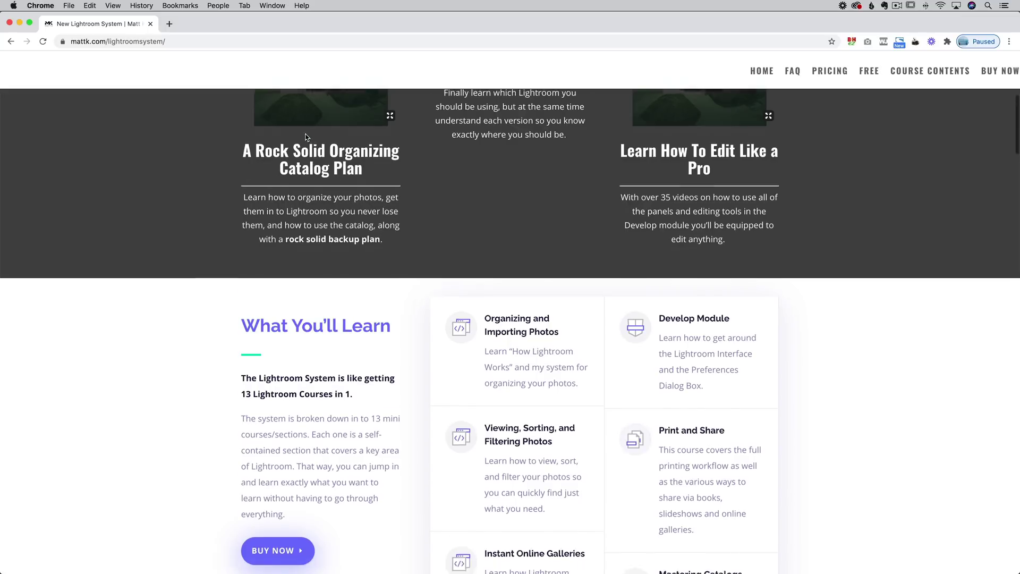
scroll(306, 137, "down", 8)
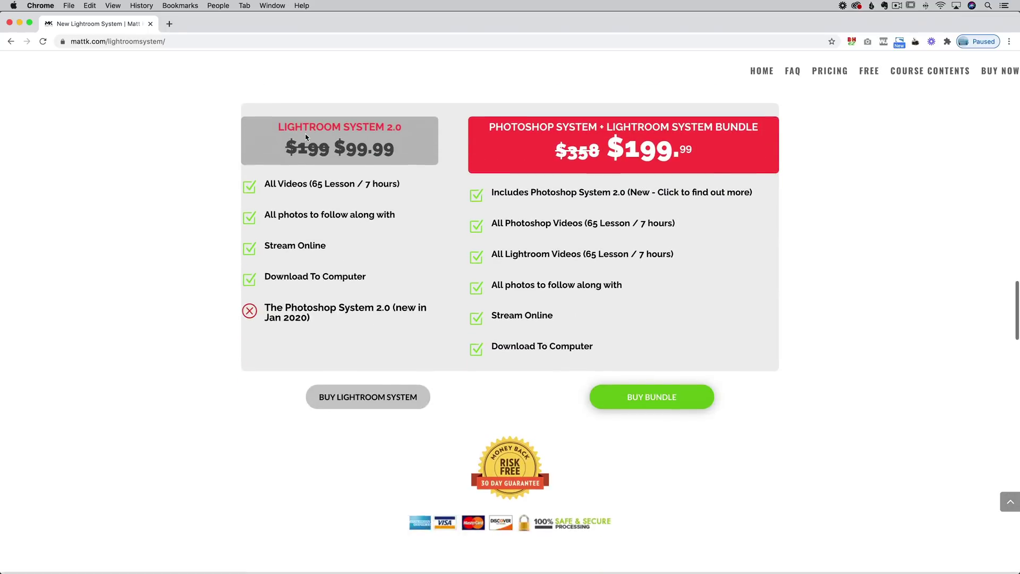
scroll(305, 133, "up", 10)
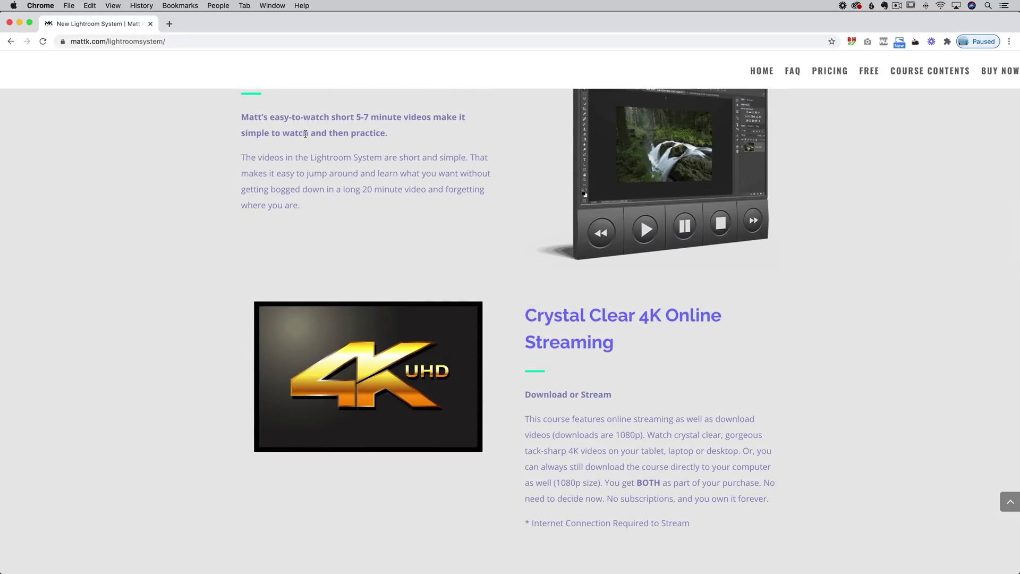
scroll(306, 136, "up", 12)
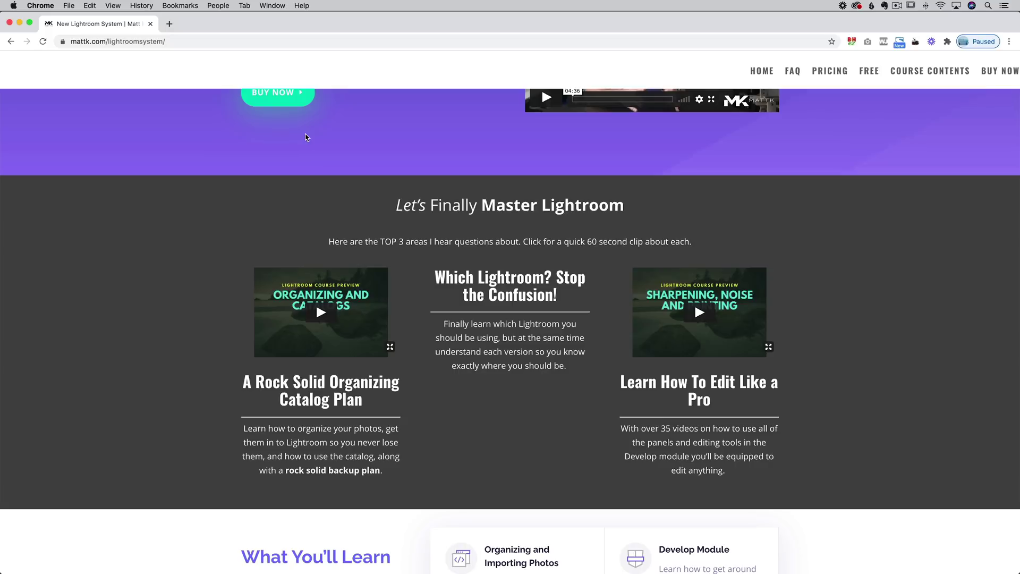
scroll(199, 212, "up", 3)
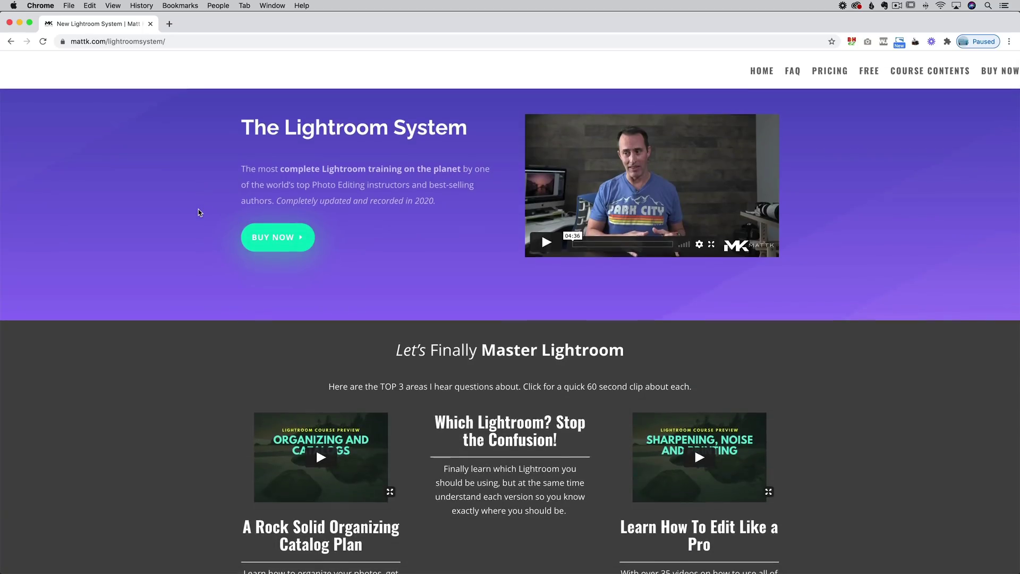
key("super+Tab")
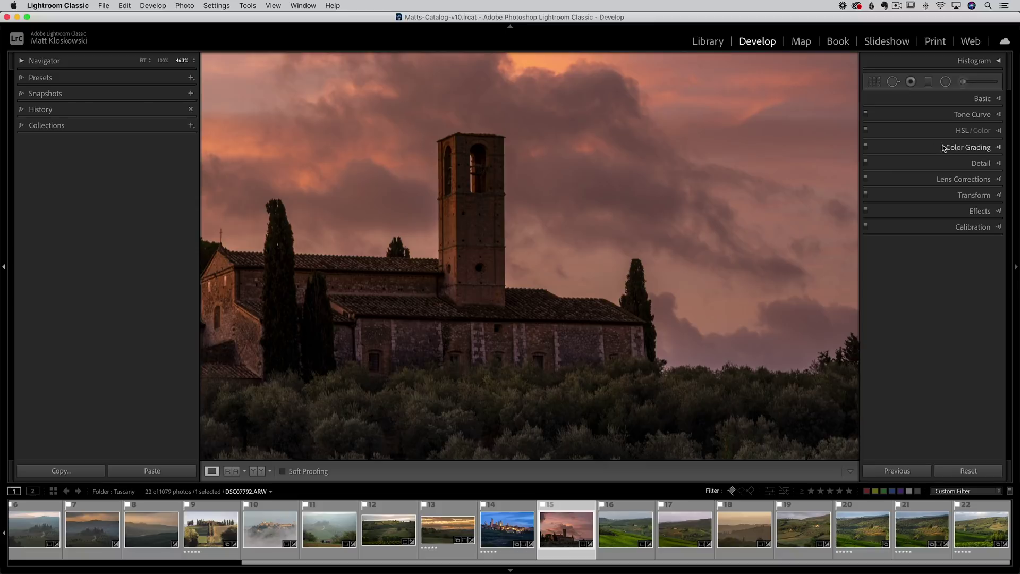
Expand Color Grading, select cypress-lined photo DSC00667.ARW, and zoom out to show it whole.
left_click(1000, 148)
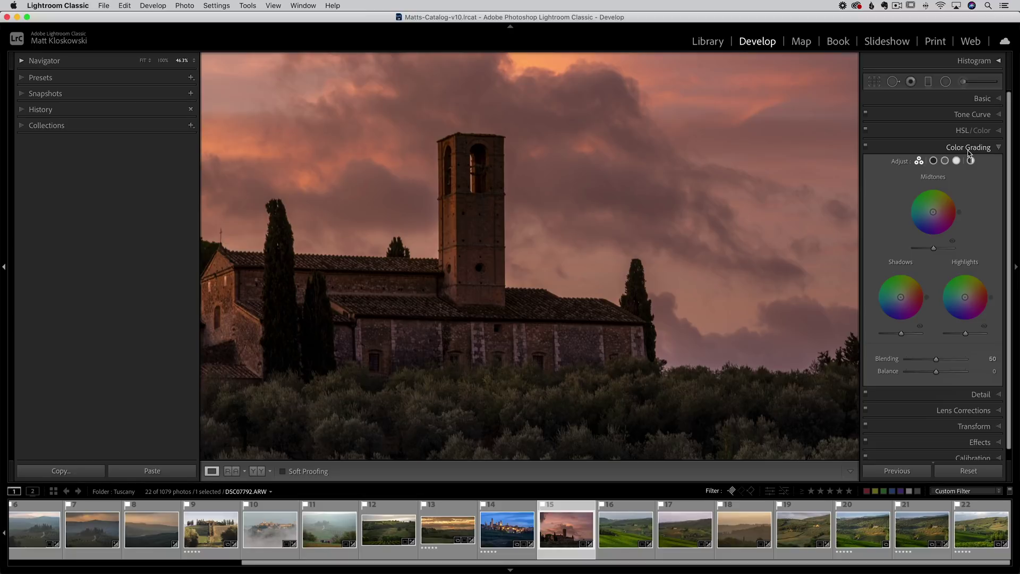
left_click(207, 537)
key("super+minus")
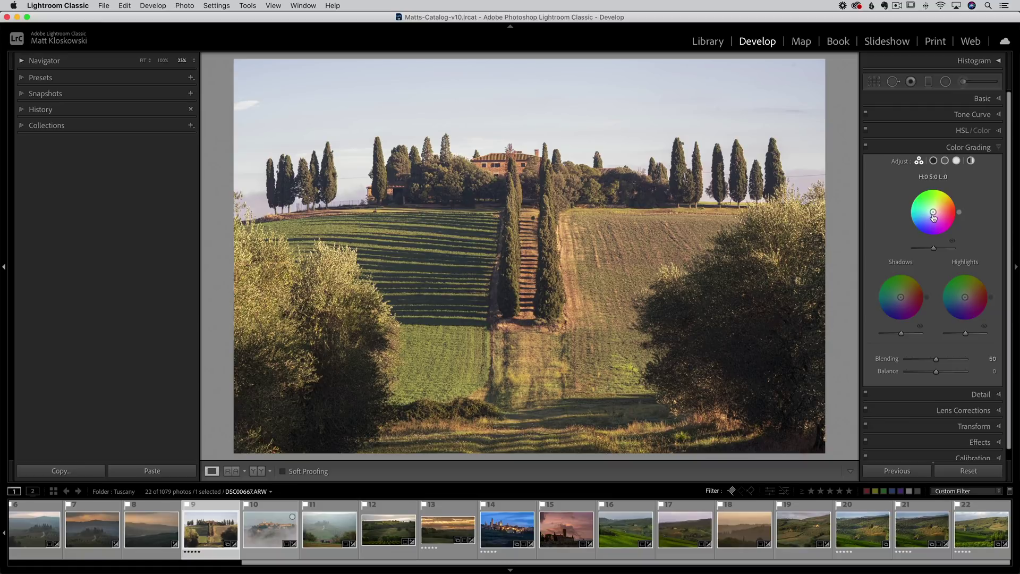
Tint the midtones blue and test midtone luminance extremes, resetting luminance to 0.
mouse_move(933, 214)
left_mouse_down()
mouse_move(940, 220)
mouse_move(927, 220)
left_mouse_up()
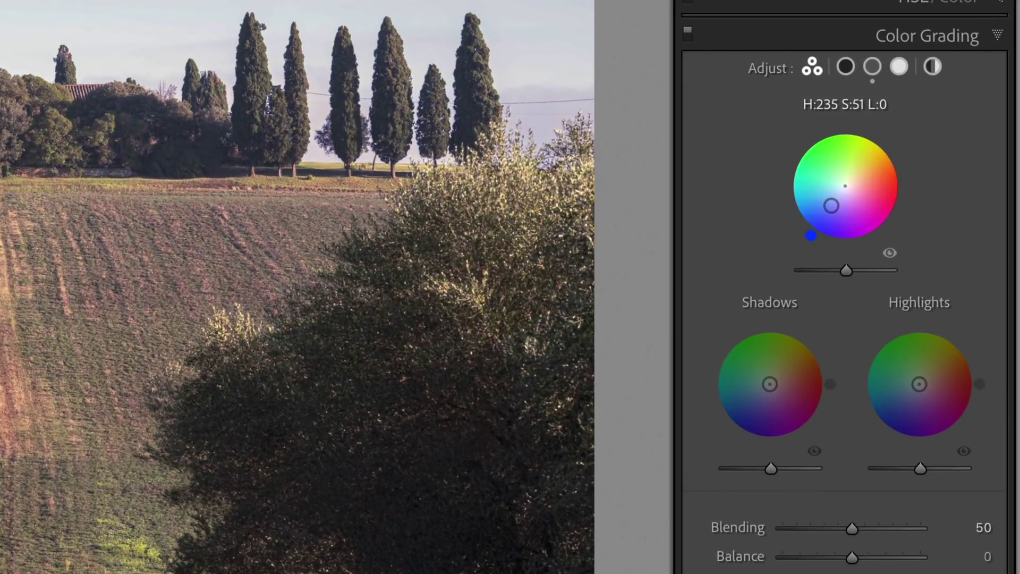
mouse_move(832, 206)
left_mouse_down()
mouse_move(808, 221)
mouse_move(845, 186)
mouse_move(810, 222)
mouse_move(834, 197)
mouse_move(821, 211)
left_mouse_up()
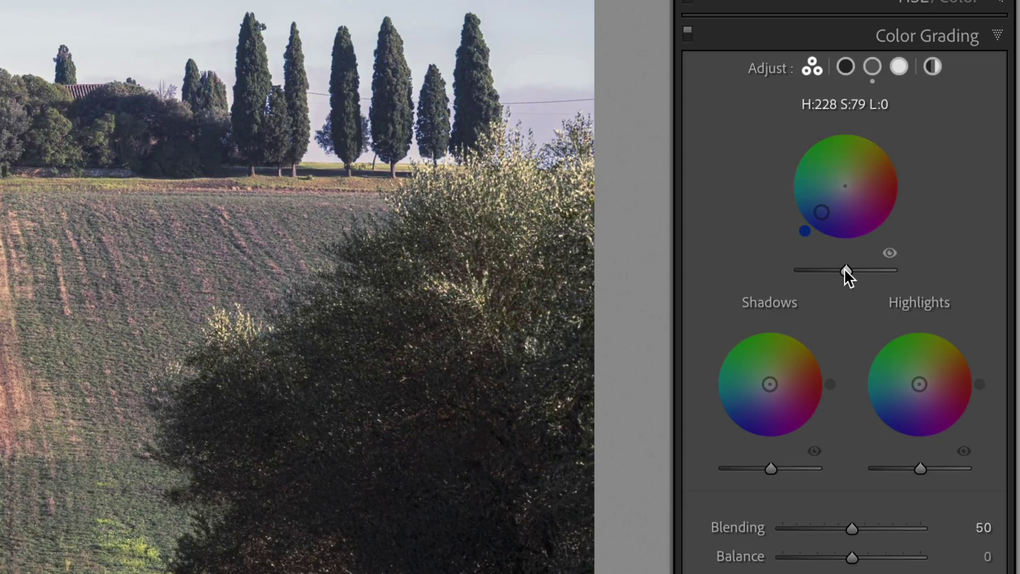
left_click_drag(844, 269, 796, 264)
double_click(799, 269)
left_click_drag(843, 269, 908, 269)
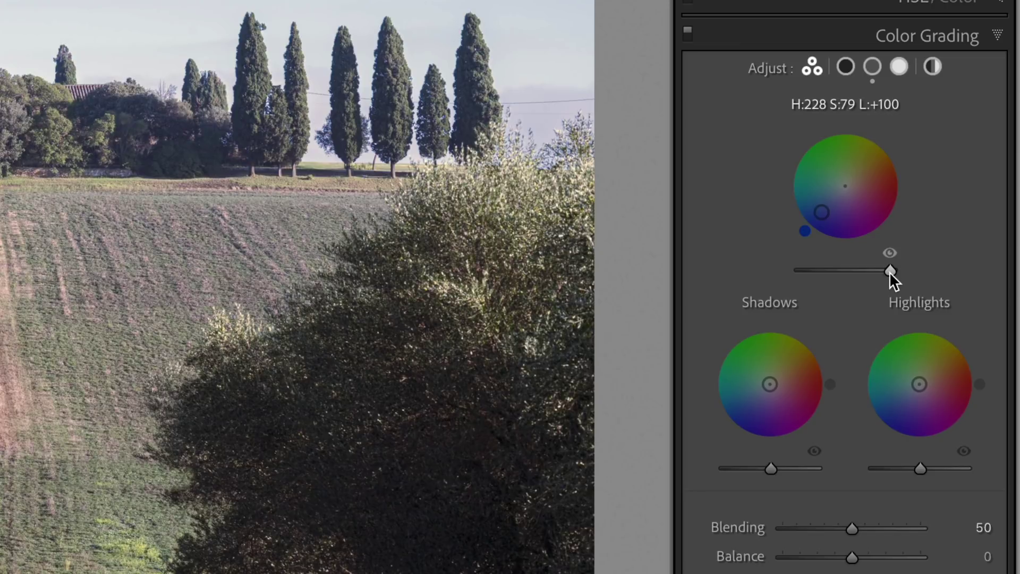
double_click(890, 271)
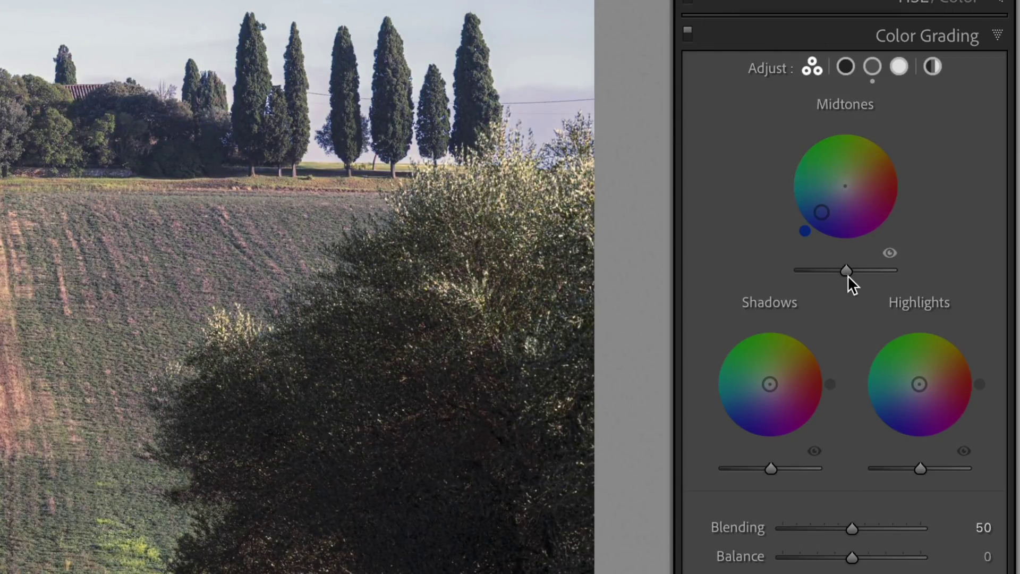
Compare the midtone grade off and on, then fine-tune the blue tint to H:224 S:58.
left_click(890, 254)
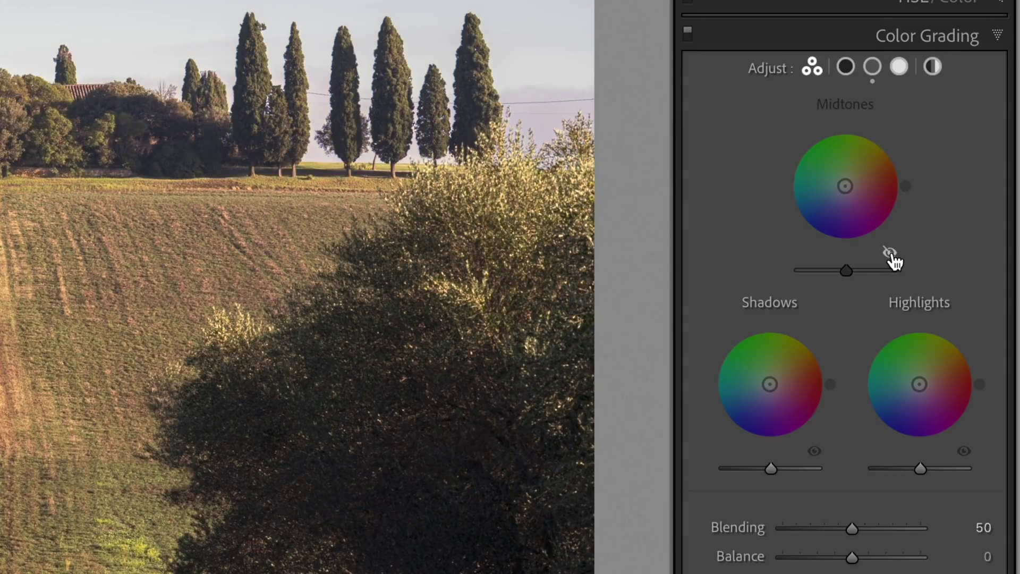
left_click(890, 254)
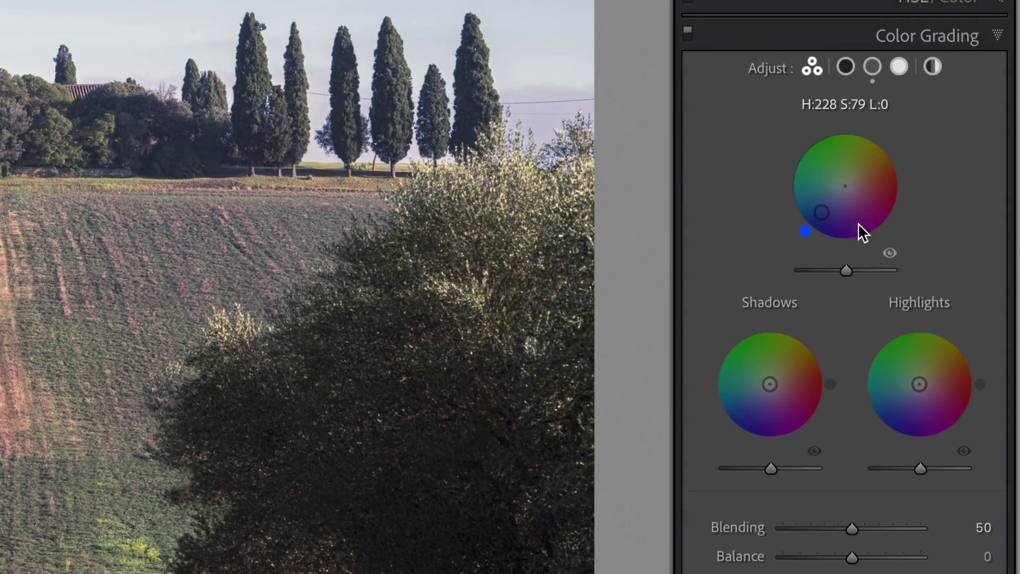
left_click_drag(822, 215, 826, 206)
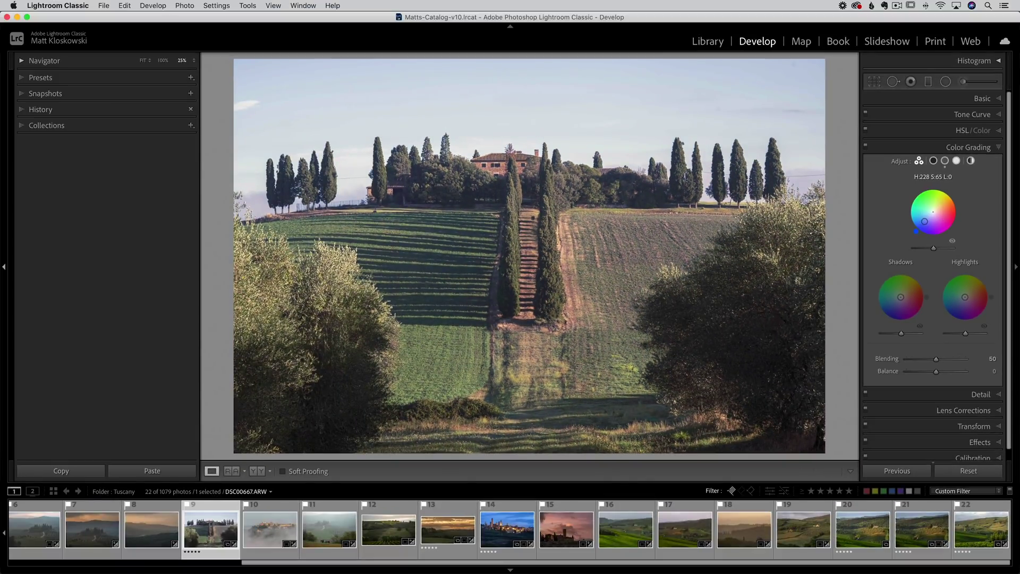
left_click_drag(924, 221, 925, 220)
Try a magenta-red midtone tint, then bring it back to blue at H:229 S:64.
left_click_drag(924, 219, 925, 220)
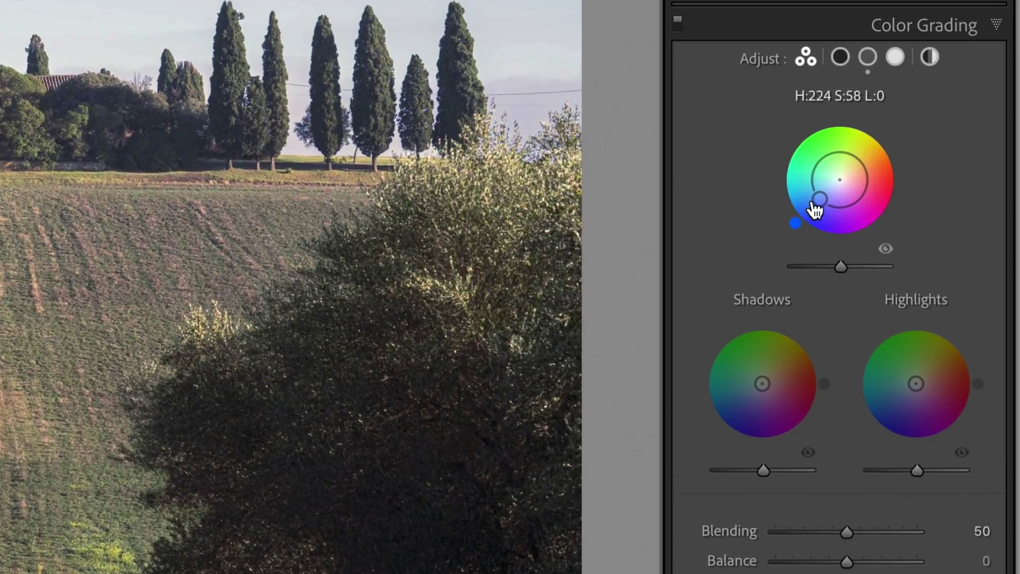
mouse_move(819, 201)
left_mouse_down()
mouse_move(835, 207)
mouse_move(867, 180)
mouse_move(850, 154)
mouse_move(816, 165)
mouse_move(812, 183)
mouse_move(821, 199)
mouse_move(852, 203)
mouse_move(815, 191)
mouse_move(851, 205)
mouse_move(867, 183)
mouse_move(834, 207)
mouse_move(822, 201)
mouse_move(836, 206)
mouse_move(837, 184)
mouse_move(820, 189)
mouse_move(816, 177)
mouse_move(801, 191)
mouse_move(815, 181)
mouse_move(809, 187)
mouse_move(859, 205)
mouse_move(861, 152)
mouse_move(829, 182)
mouse_move(838, 194)
mouse_move(808, 200)
mouse_move(820, 196)
left_mouse_up()
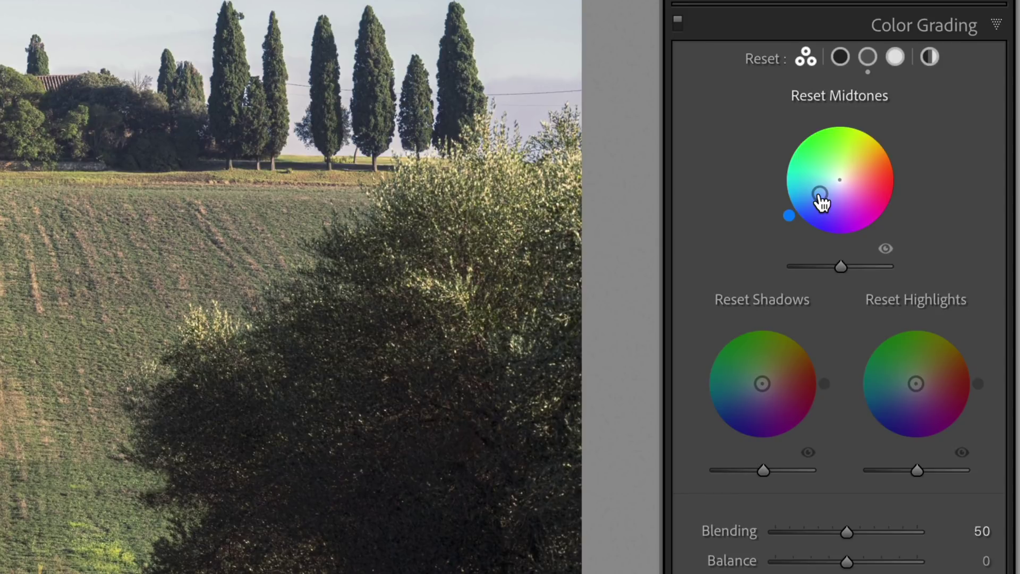
mouse_move(820, 198)
left_mouse_down()
mouse_move(808, 205)
mouse_move(846, 201)
mouse_move(863, 178)
mouse_move(848, 199)
mouse_move(821, 204)
mouse_move(827, 195)
mouse_move(814, 211)
mouse_move(834, 184)
mouse_move(802, 219)
mouse_move(830, 189)
mouse_move(817, 205)
left_mouse_up()
Drag the Midtones wheel to a subtle blue, hue 234 and saturation 48.
key("alt")
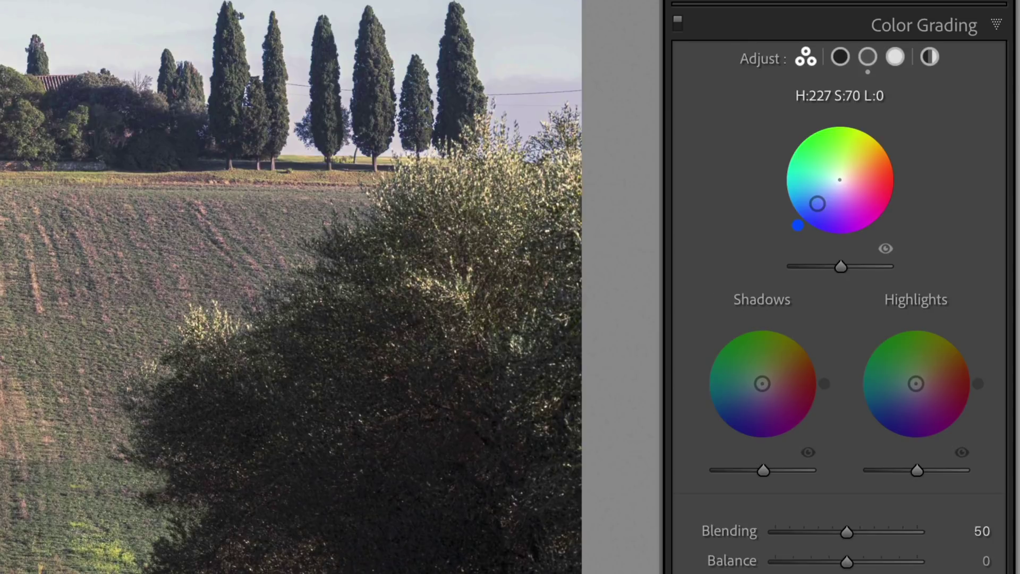
mouse_move(817, 206)
left_mouse_down()
mouse_move(837, 187)
mouse_move(824, 194)
left_mouse_up()
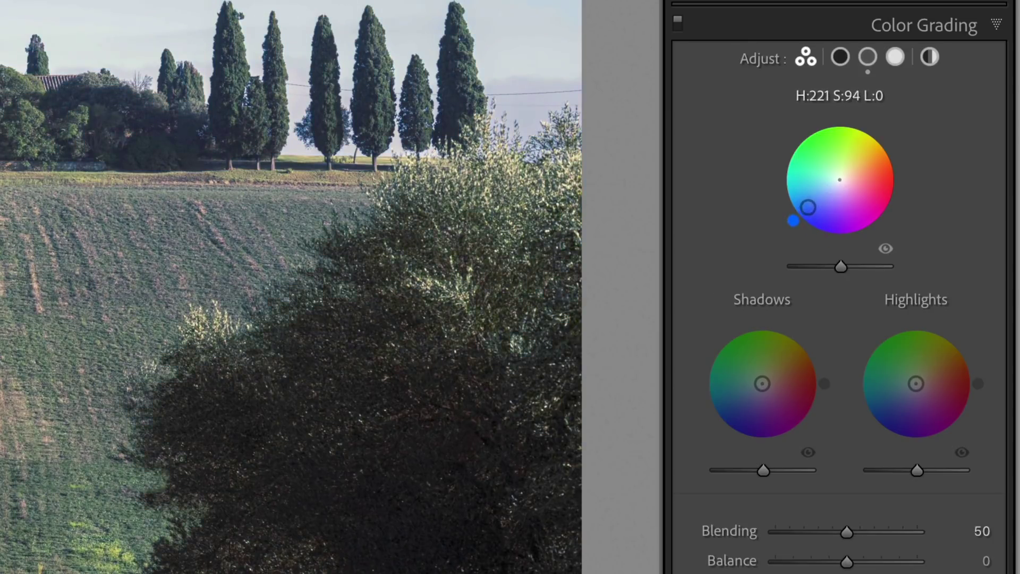
mouse_move(808, 207)
left_mouse_down()
mouse_move(836, 182)
mouse_move(817, 206)
mouse_move(833, 187)
mouse_move(826, 200)
left_mouse_up()
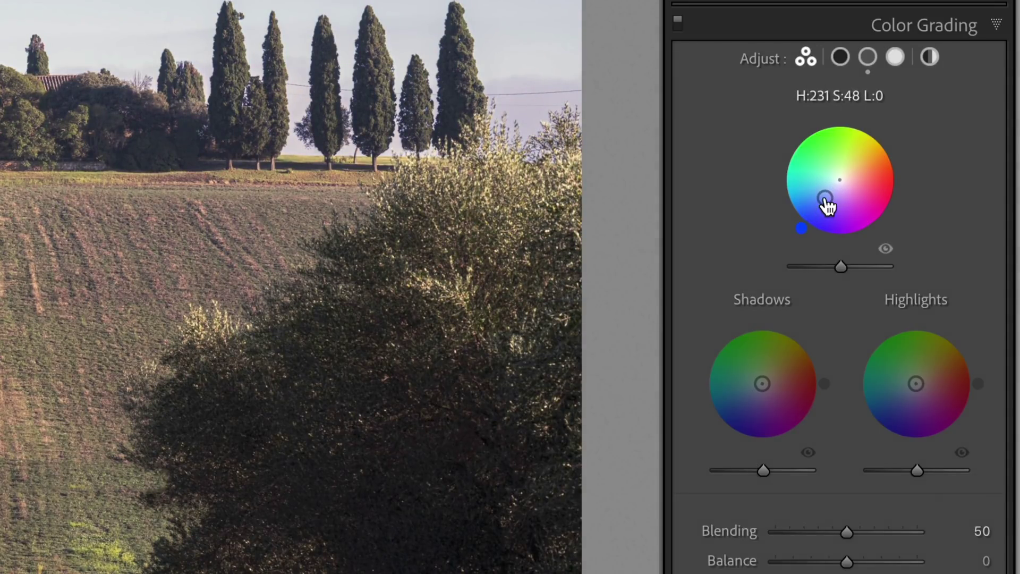
mouse_move(828, 205)
left_mouse_down()
mouse_move(806, 155)
mouse_move(830, 194)
left_mouse_up()
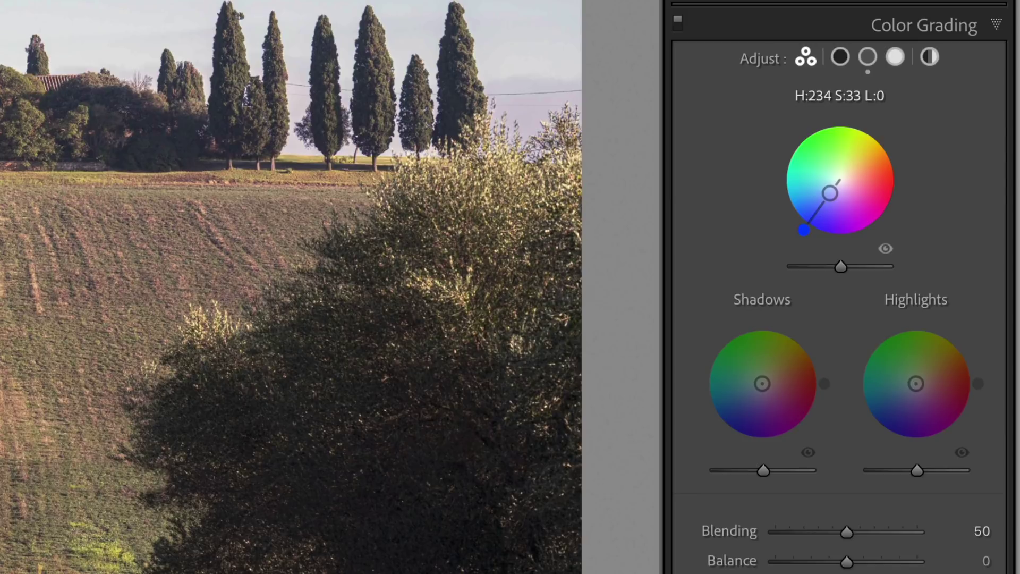
mouse_move(830, 193)
left_mouse_down()
mouse_move(840, 180)
mouse_move(814, 215)
mouse_move(838, 182)
mouse_move(814, 215)
mouse_move(835, 185)
mouse_move(814, 215)
mouse_move(827, 198)
left_mouse_up()
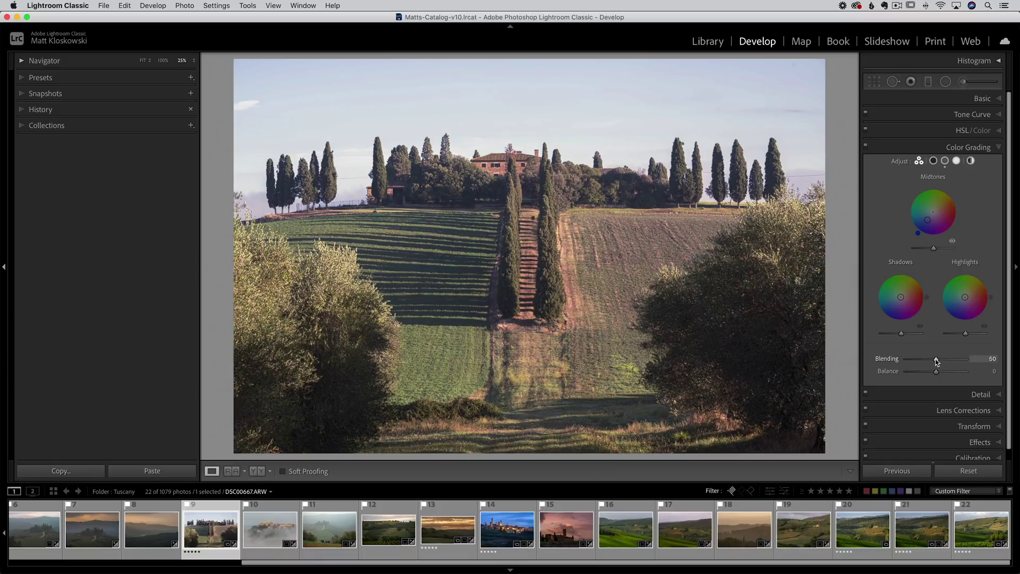
Tint the shadows toward red and set Color Grading Blending to 46.
mouse_move(936, 361)
left_mouse_down()
mouse_move(904, 363)
mouse_move(933, 361)
left_mouse_up()
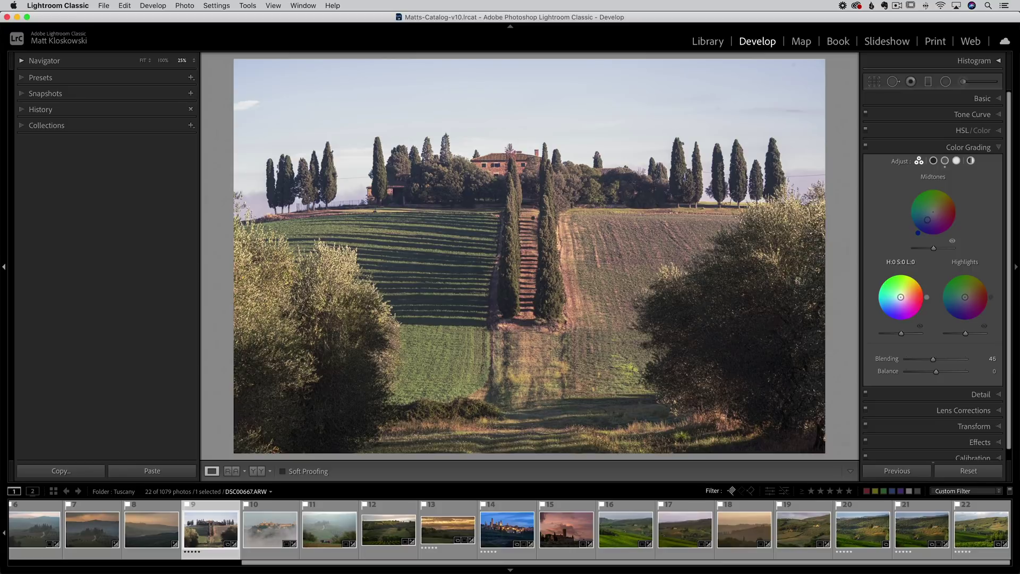
left_click_drag(911, 296, 958, 300)
mouse_move(942, 358)
left_mouse_down()
mouse_move(906, 360)
mouse_move(953, 362)
mouse_move(904, 360)
mouse_move(954, 359)
mouse_move(934, 360)
left_mouse_up()
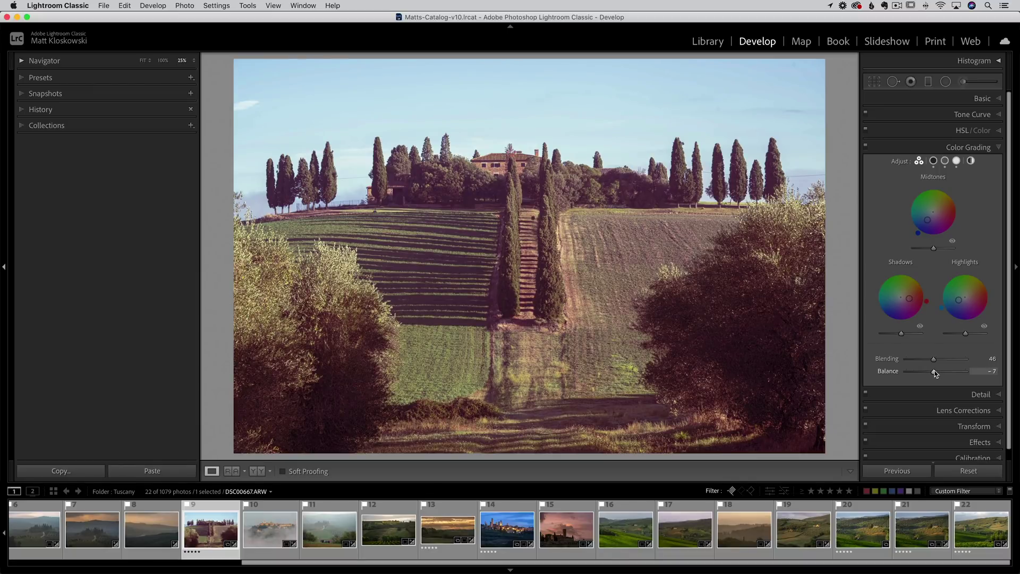
Try Balance toward shadows and highlights, then reset Balance to 0.
mouse_move(934, 371)
left_mouse_down()
mouse_move(911, 372)
mouse_move(968, 377)
mouse_move(909, 373)
mouse_move(936, 375)
left_mouse_up()
left_click_drag(935, 376, 915, 373)
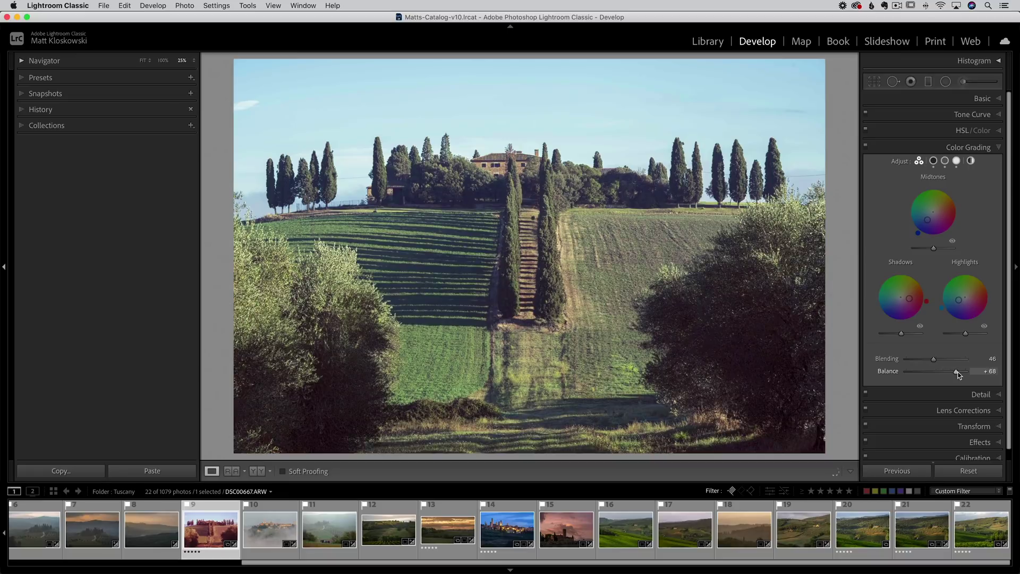
left_click_drag(959, 373, 959, 374)
double_click(888, 373)
left_click(934, 162)
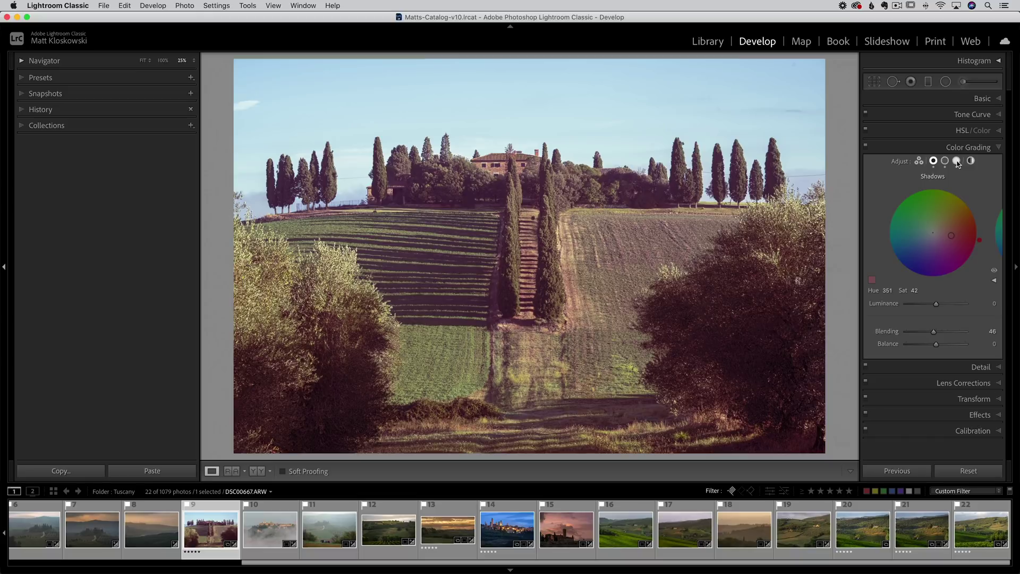
left_click(919, 162)
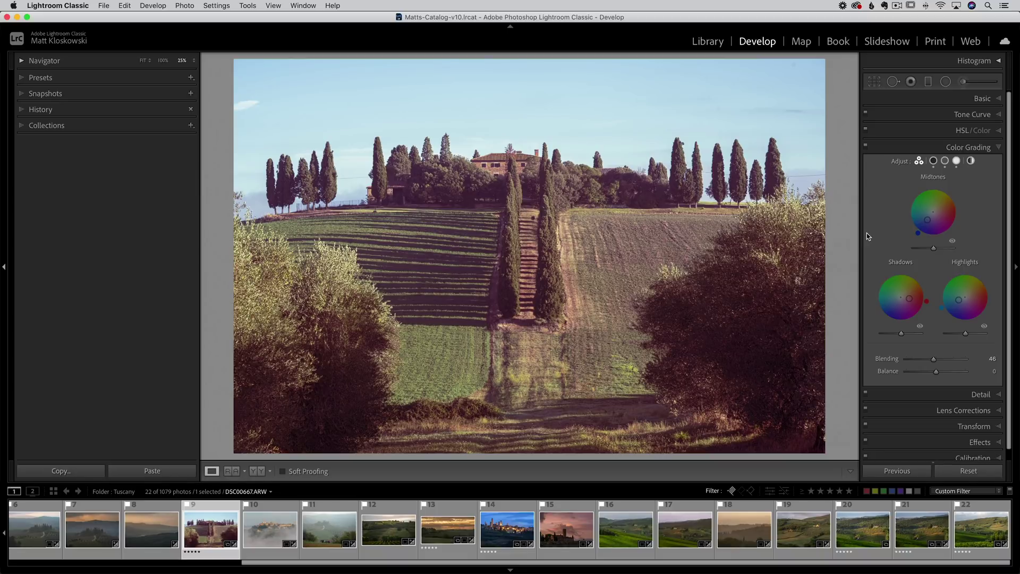
Open Lightroom's File menu and close it without choosing a command.
left_click(100, 7)
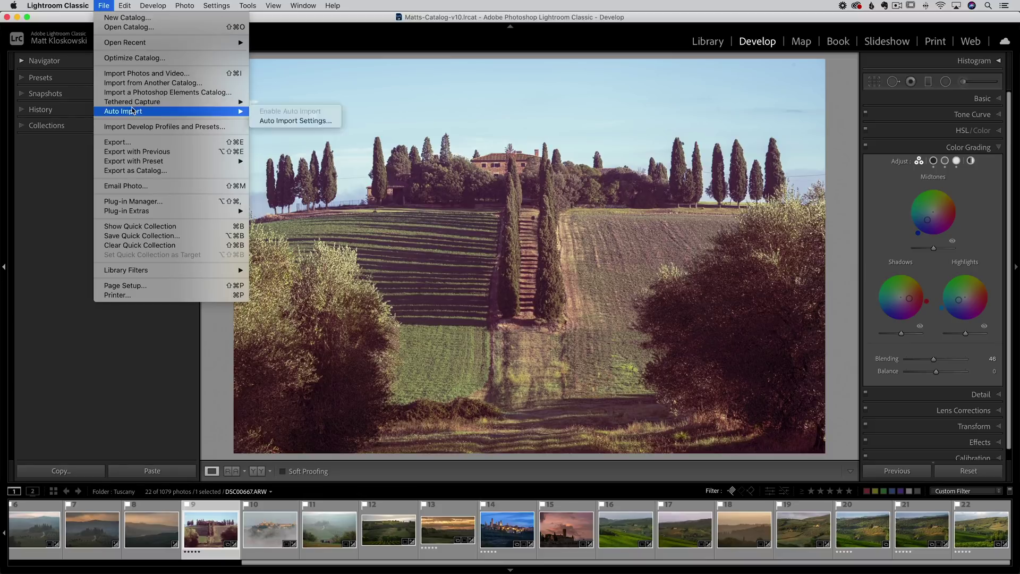
mouse_move(136, 104)
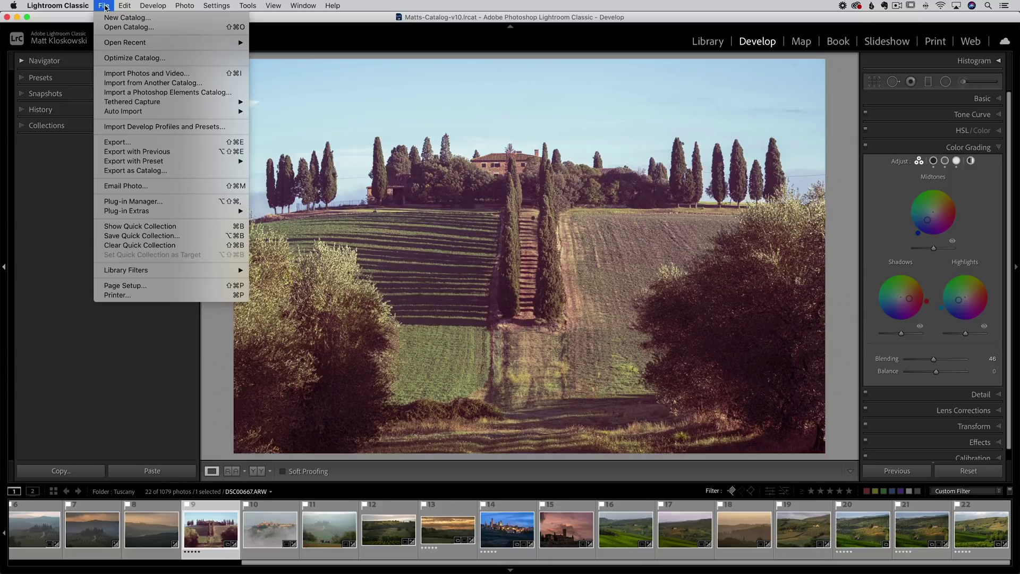
left_click(105, 8)
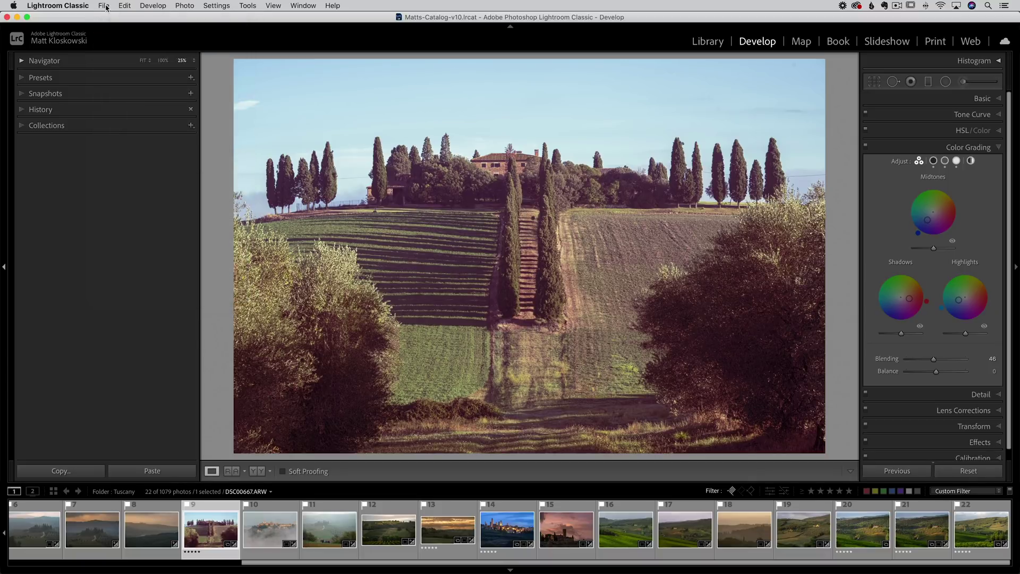